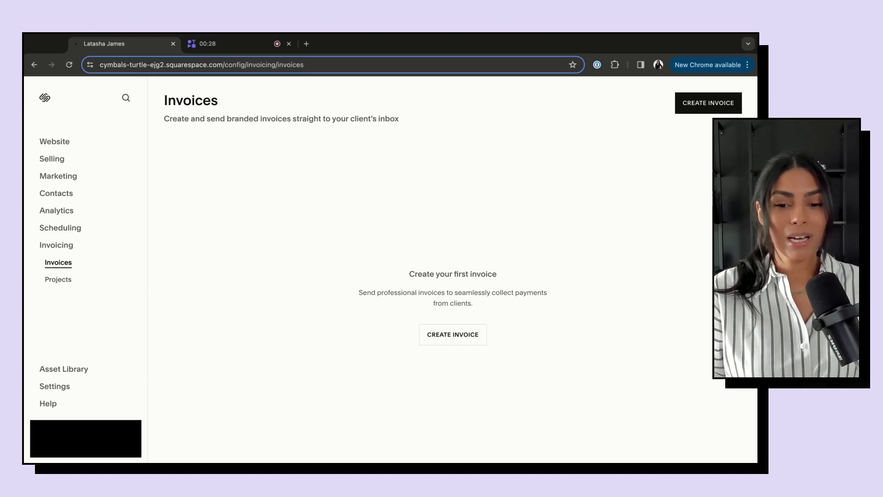
Create a new invoice with yourself as the test client and set its due date to June 30, 2024.
click(452, 335)
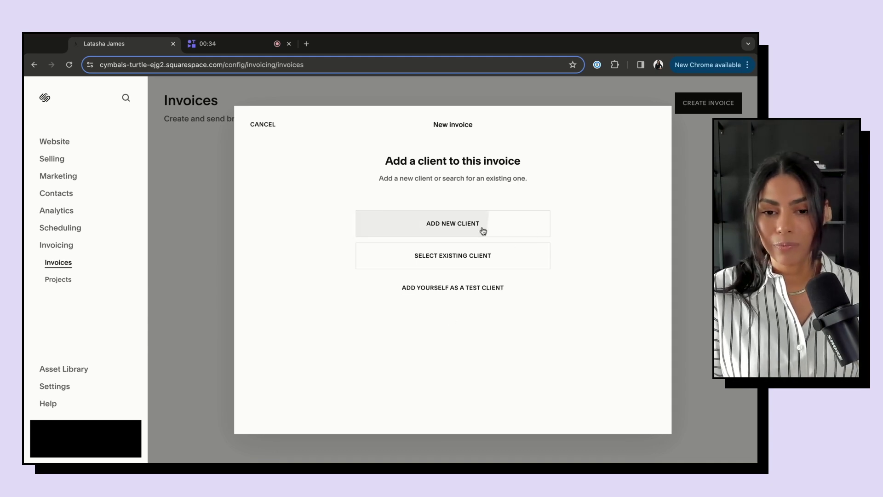
click(452, 295)
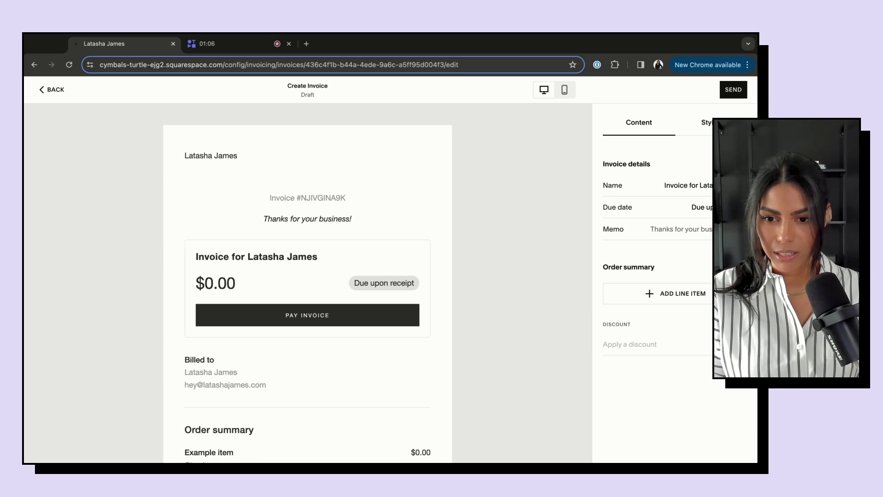
click(701, 207)
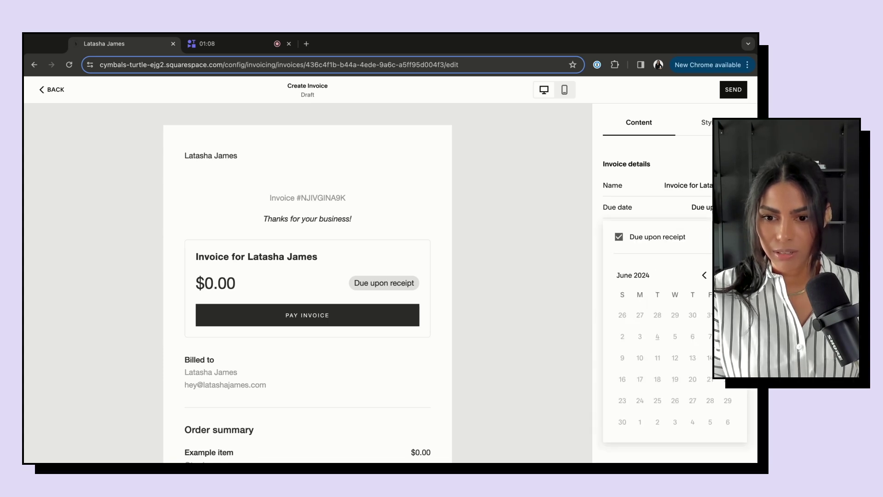
click(621, 237)
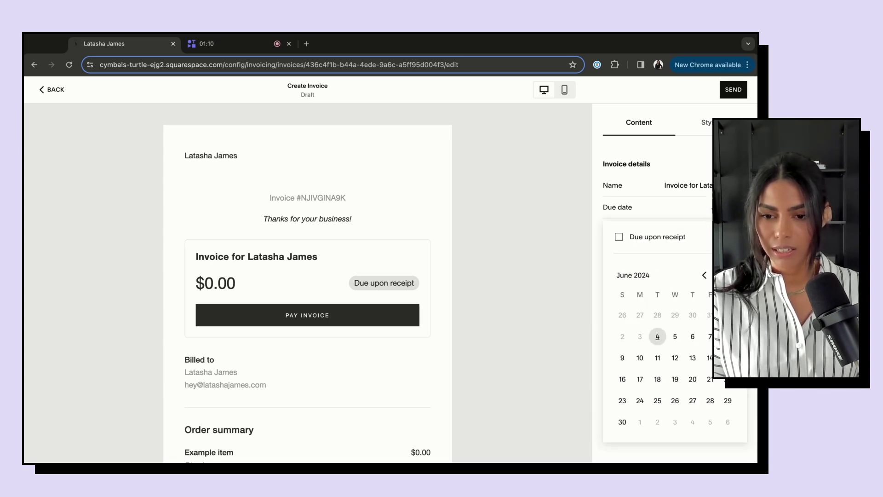
click(622, 421)
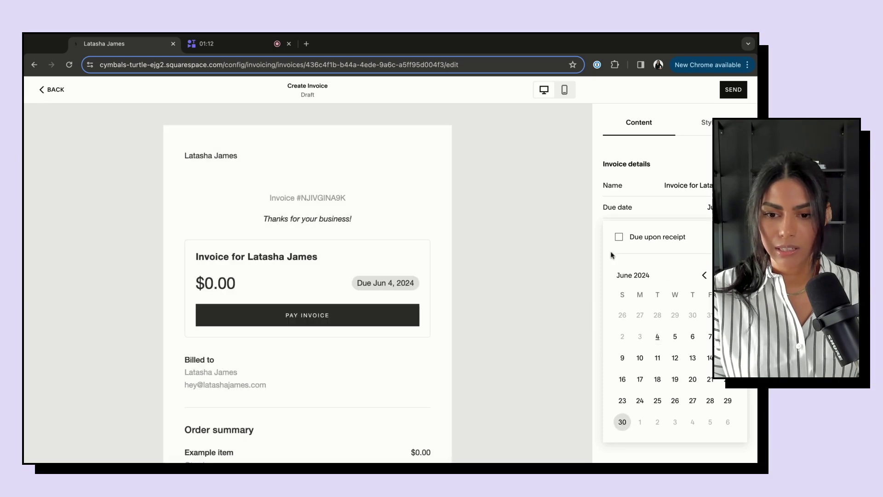
click(637, 185)
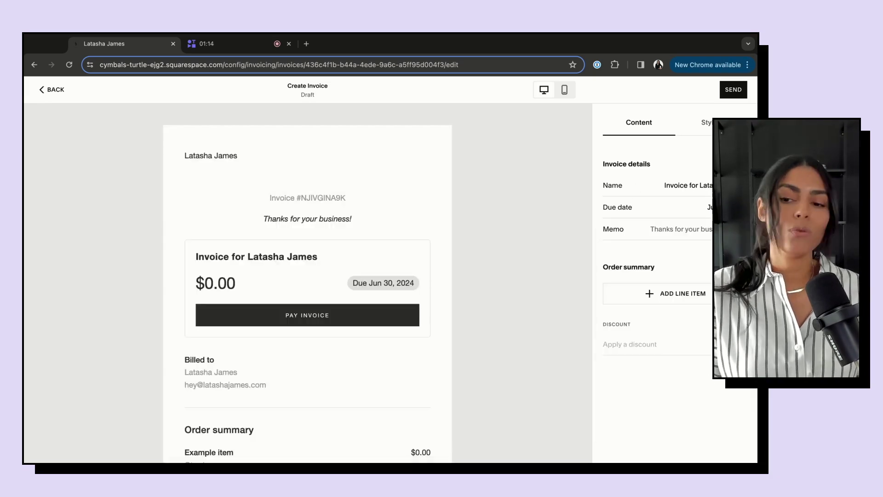
click(727, 207)
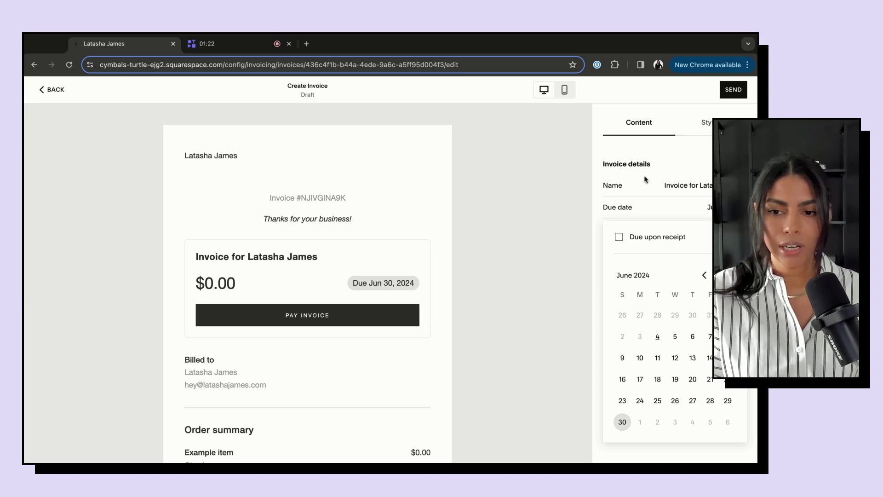
click(630, 187)
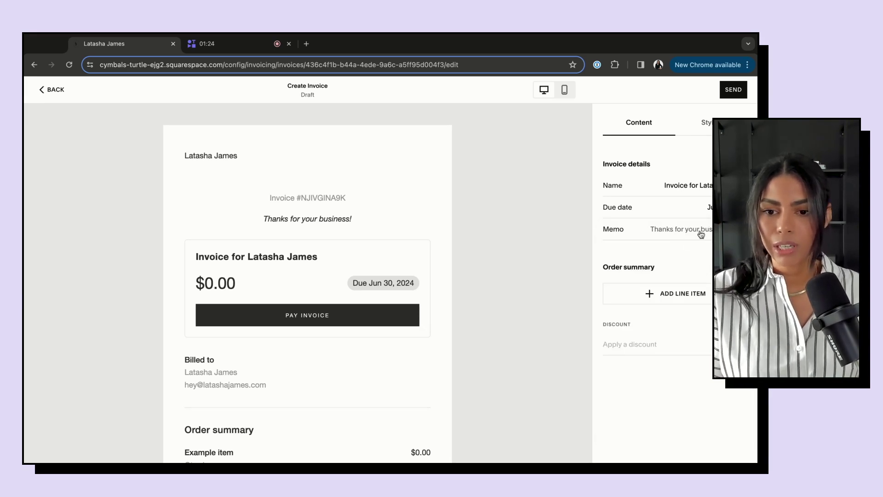
Replace the invoice memo with a greeting to the client by name and "It was great working with you on this video shoot.".
click(675, 232)
key(super+a)
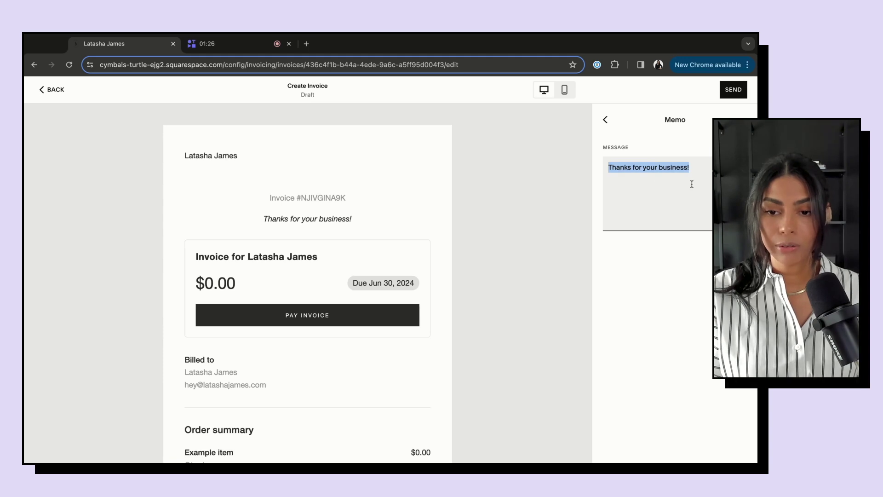
text(Hey, Latash)
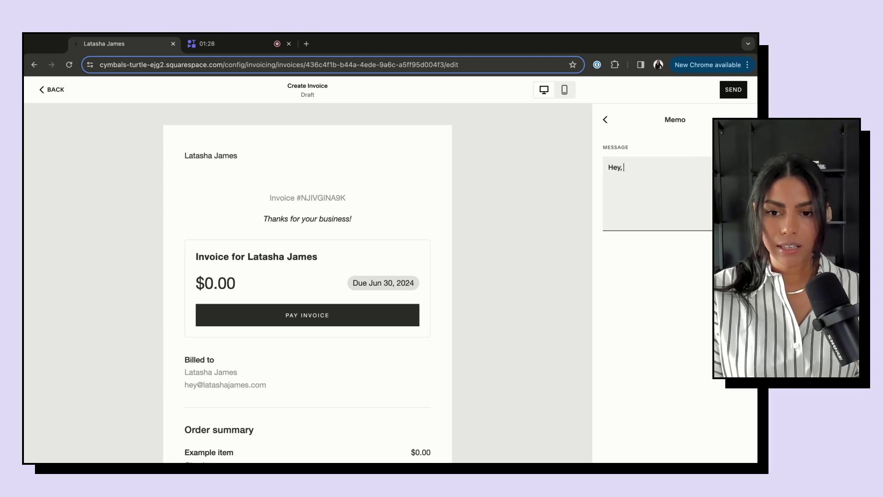
text(a!)
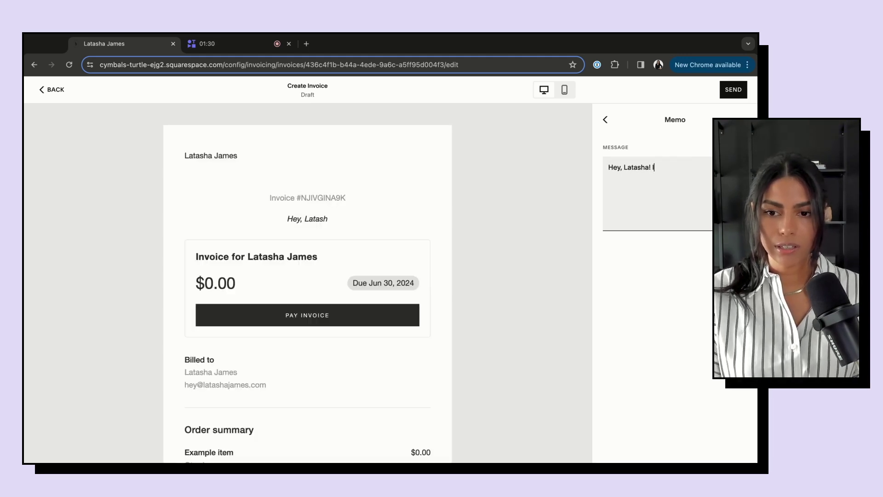
text(It was great working with you on this video shoot.)
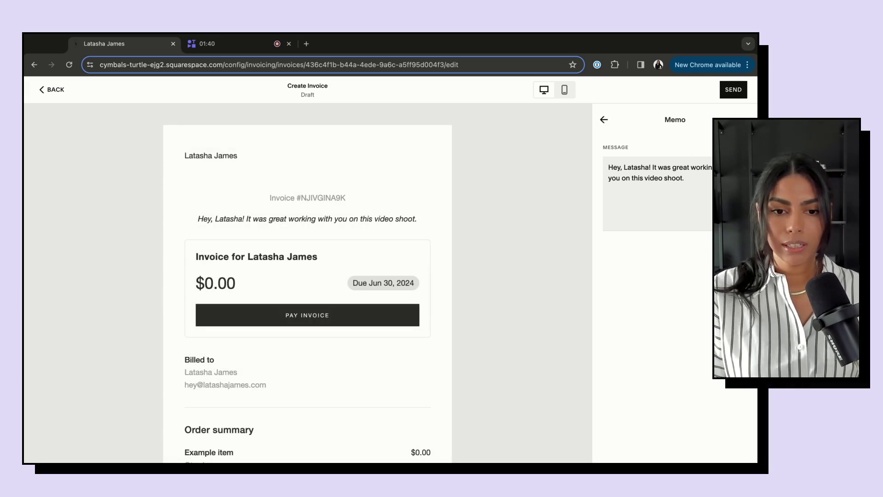
click(605, 121)
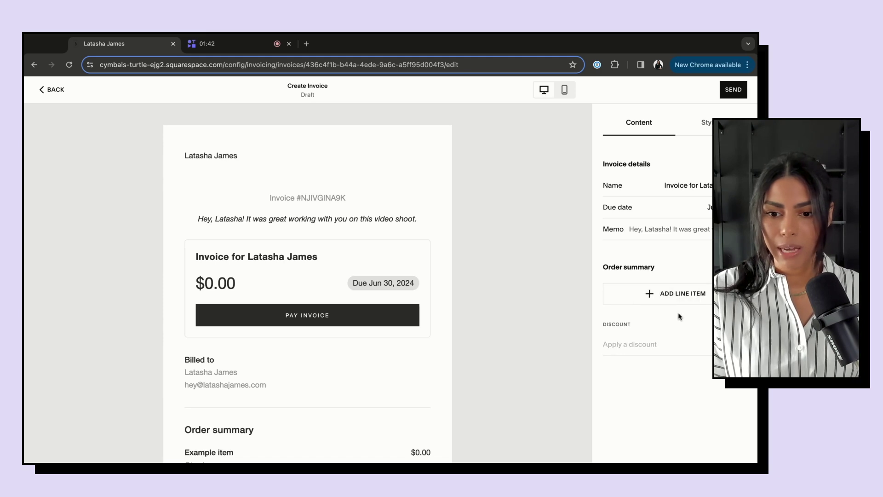
Add a line item named Video Shoot as a Service with quantity 1 and a unit price of $1,500.00.
click(663, 294)
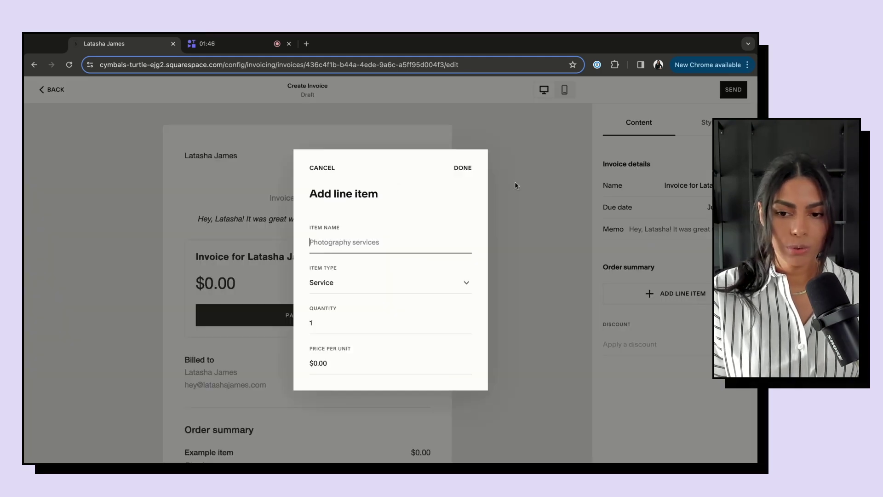
text(Video Shoot)
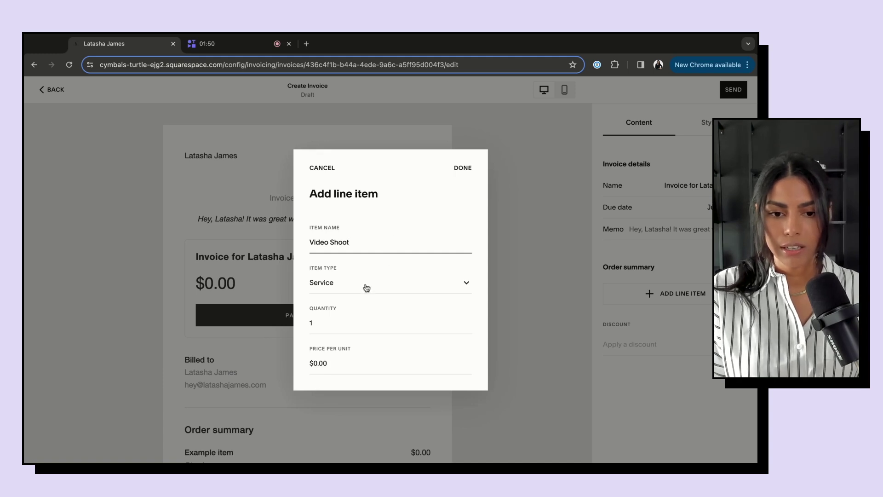
click(365, 286)
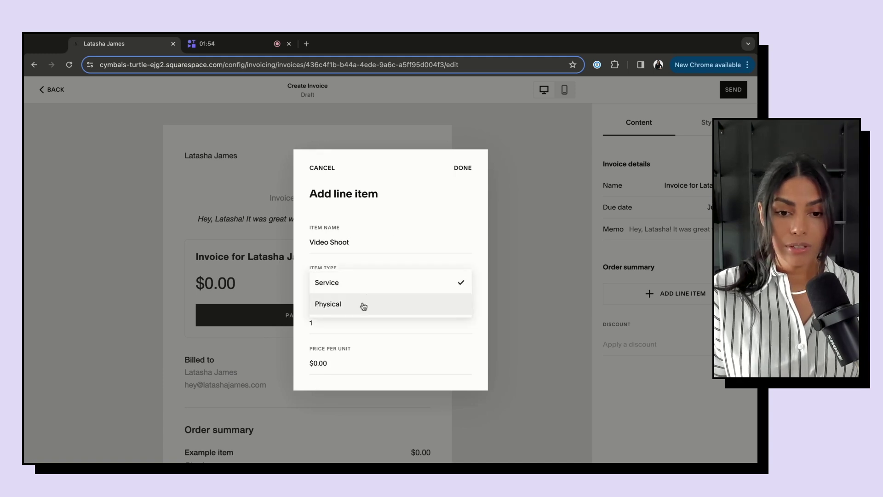
click(378, 354)
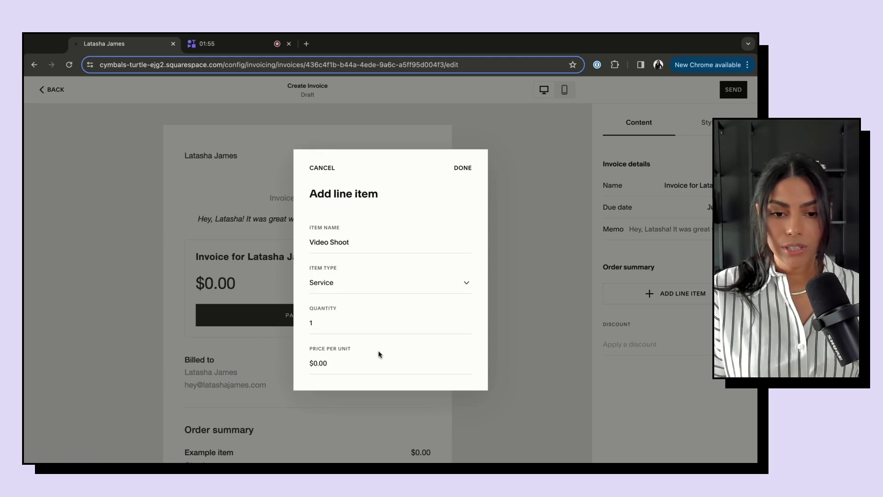
click(325, 361)
text(15)
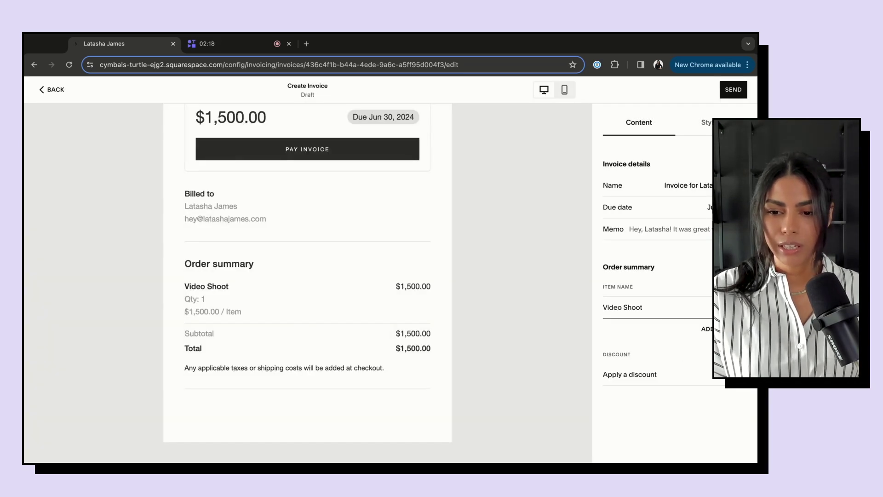
Add a second line item named Photo Shoot with quantity 1 and a unit price of $1,000.00.
click(708, 329)
text(Phot)
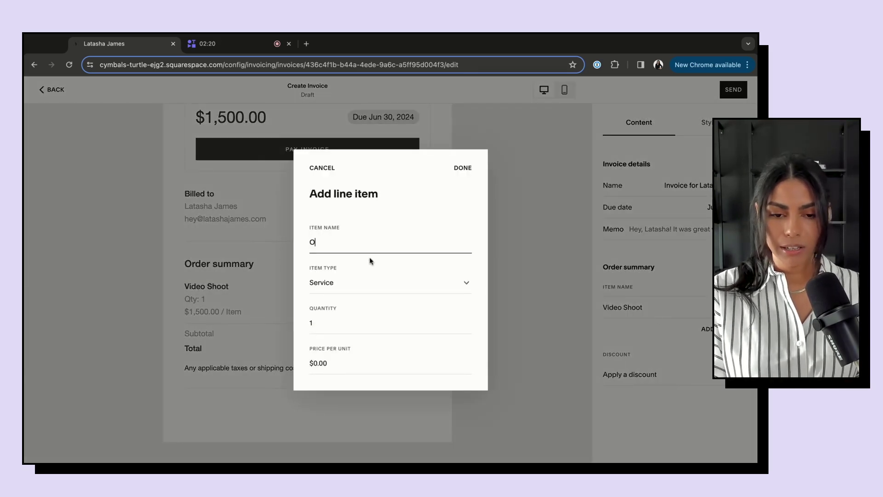
text(o Shoot)
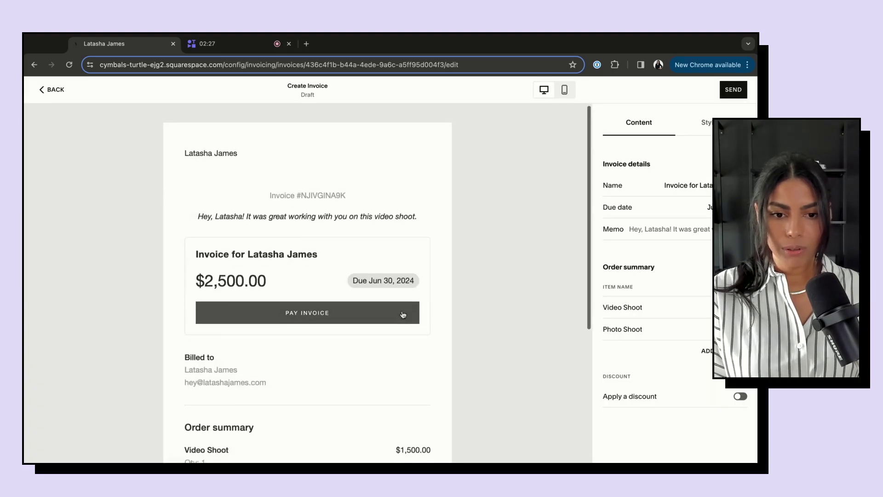
Check the order summary in the invoice preview and apply a 15% discount to the invoice.
scroll(402, 313, down, 5)
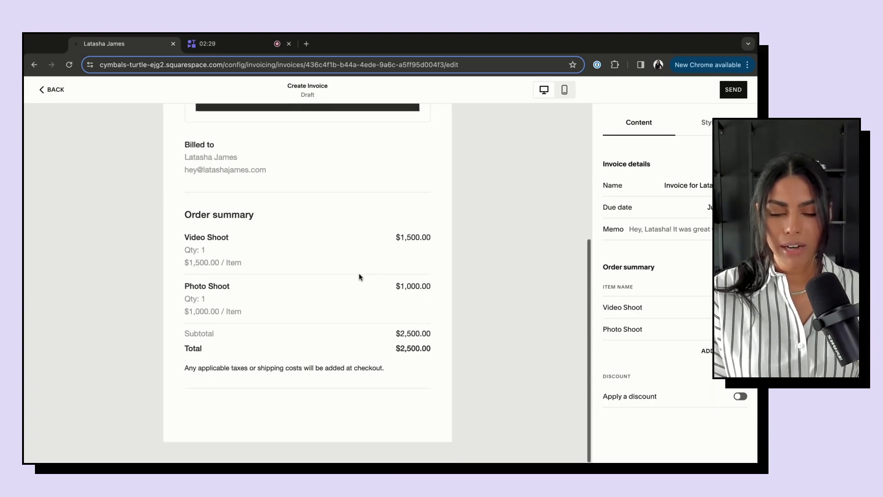
scroll(388, 340, up, 2)
scroll(388, 340, up, 2)
scroll(394, 333, down, 5)
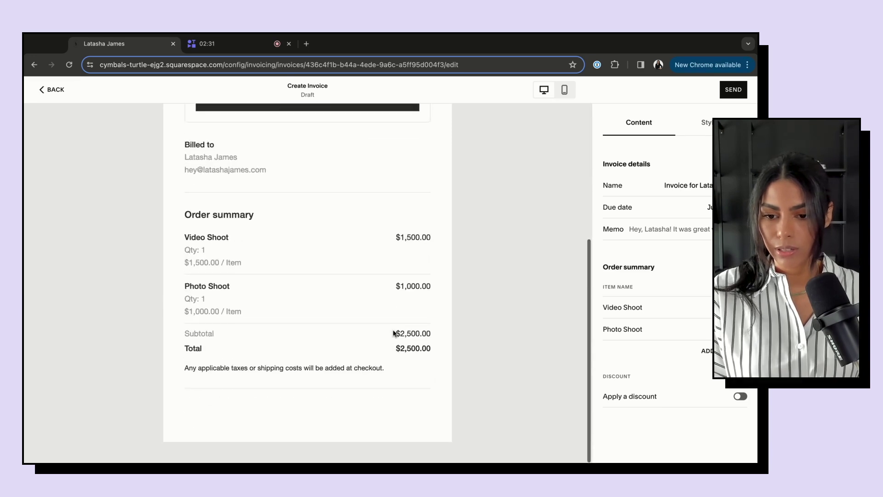
click(739, 397)
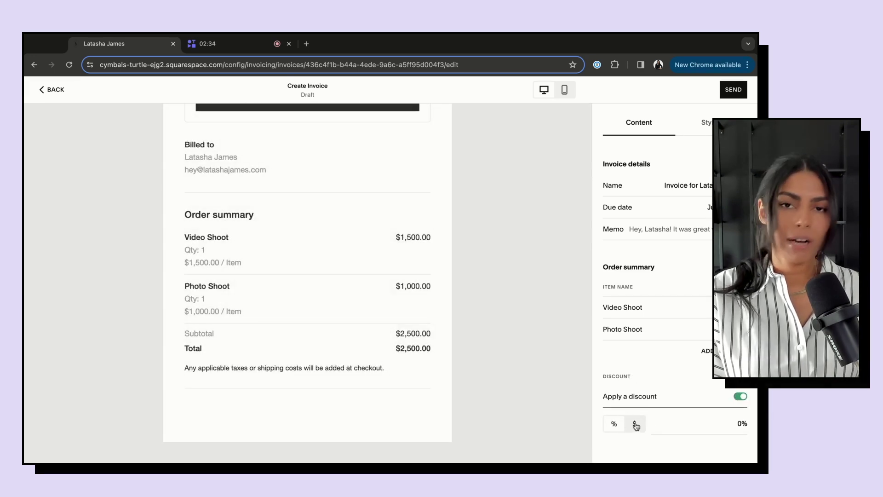
click(693, 422)
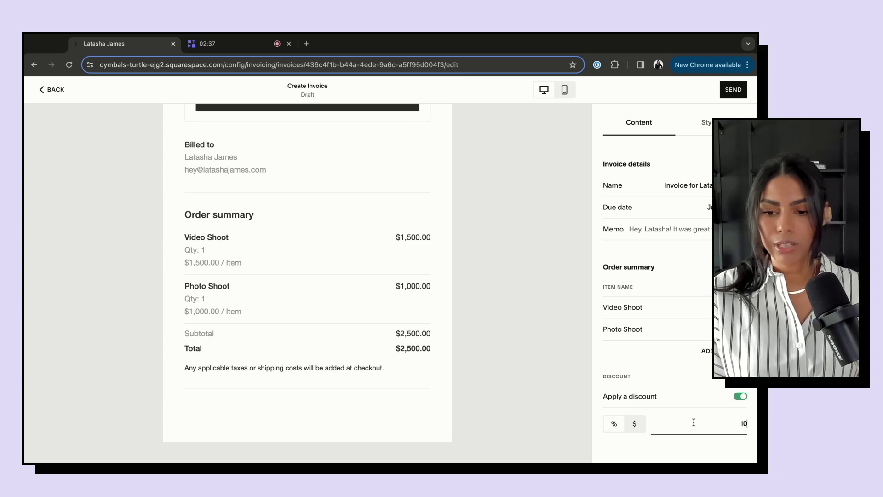
text(1)
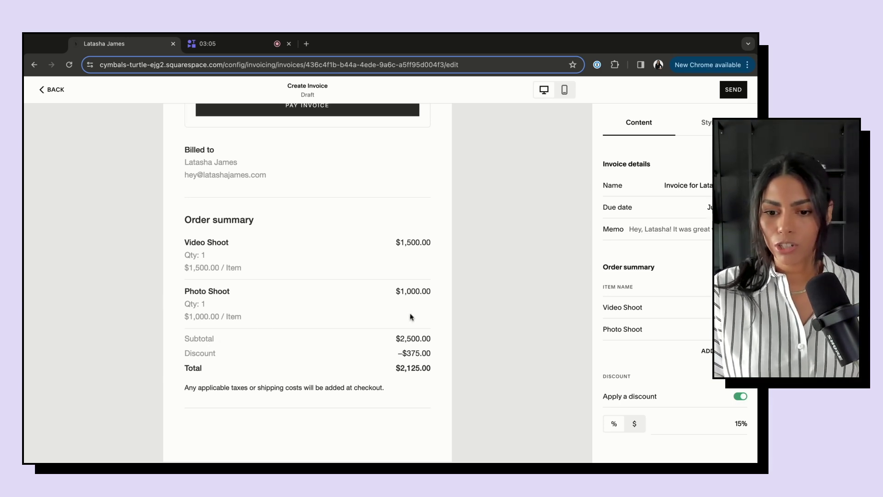
Open the invoice's global email styles and insert the site's logo through the site style matching option.
scroll(411, 317, up, 4)
click(704, 122)
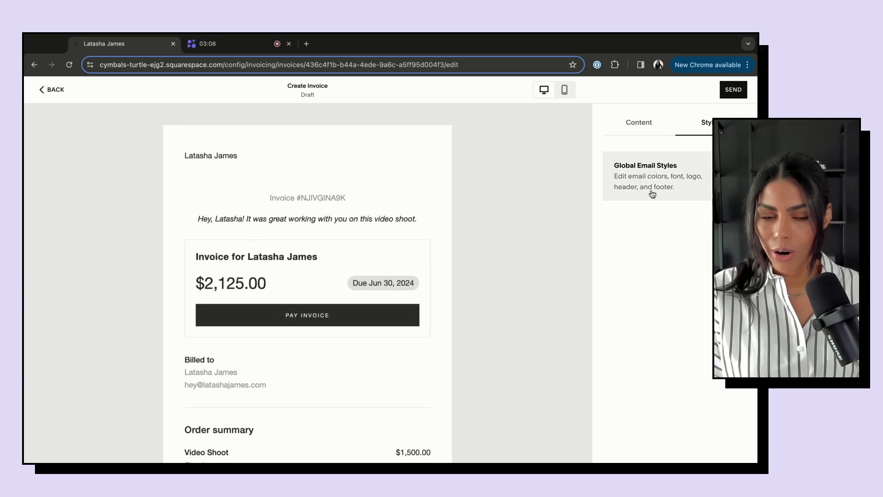
scroll(315, 246, down, 5)
click(662, 184)
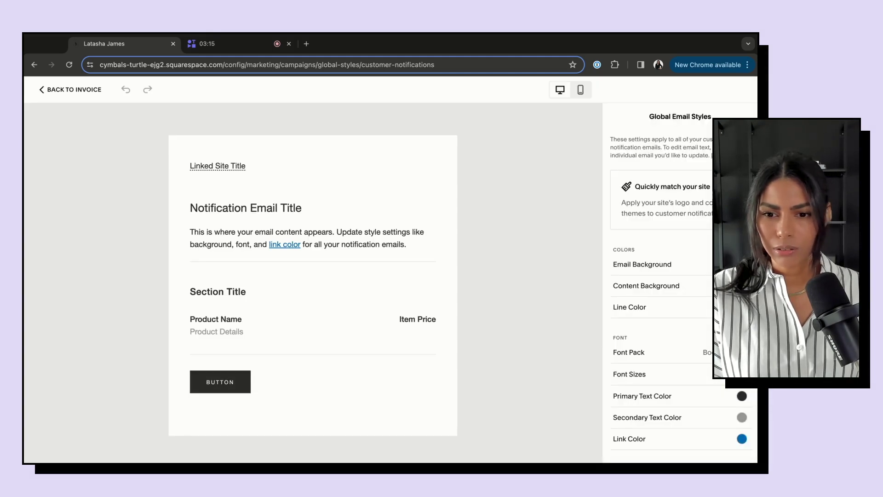
click(666, 198)
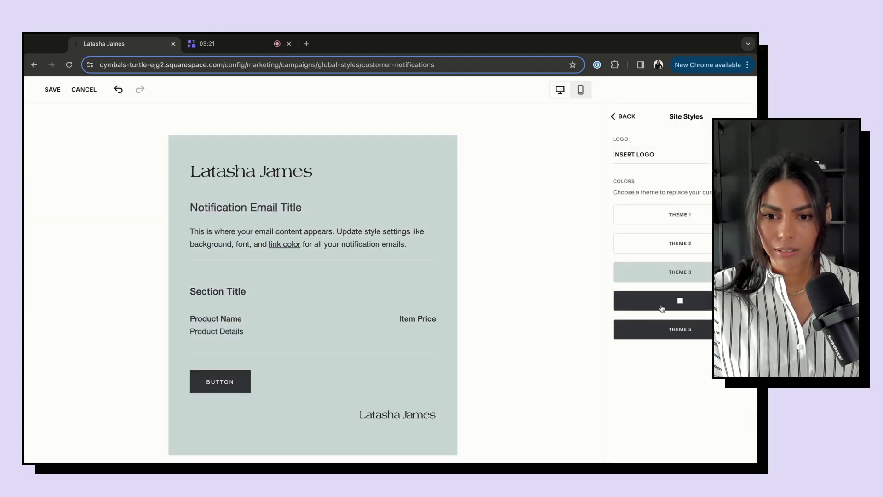
Try out the dark and green color themes on the email design, and apply Theme 2.
click(662, 310)
click(668, 334)
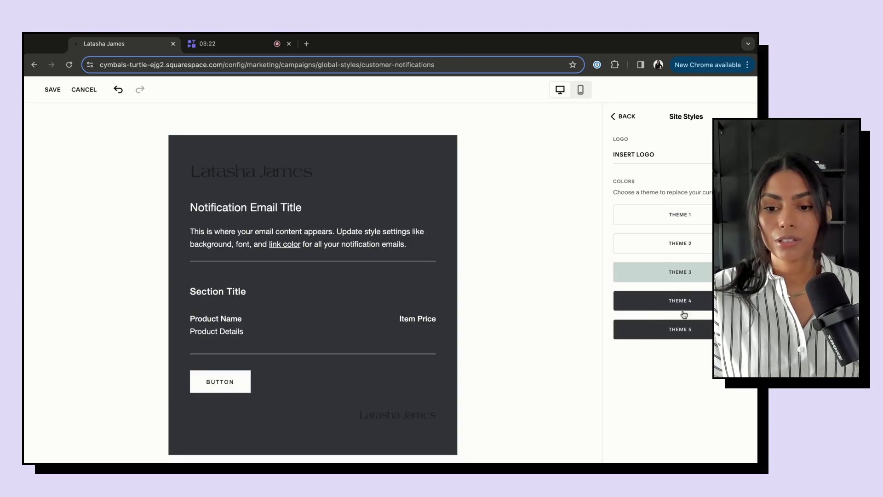
click(680, 245)
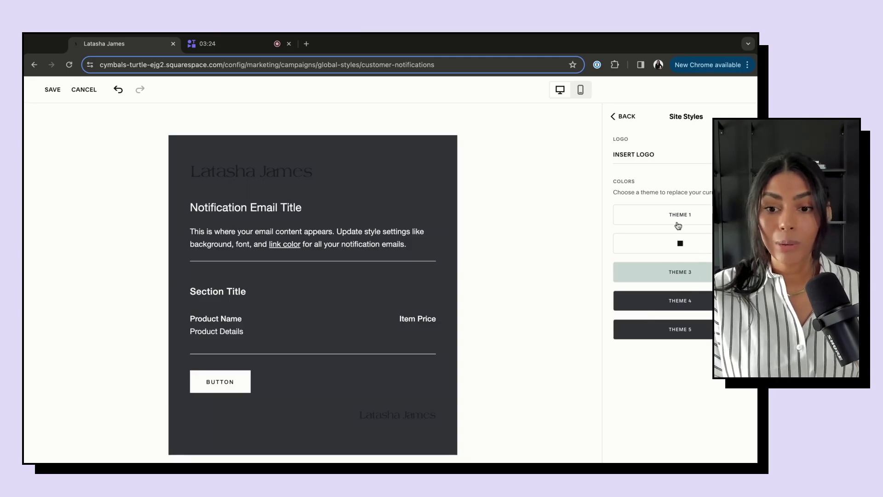
click(663, 282)
click(666, 246)
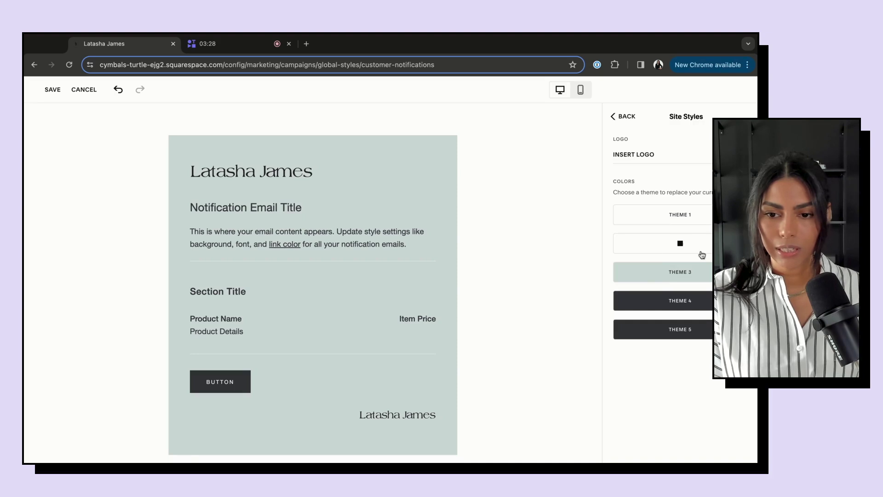
click(626, 118)
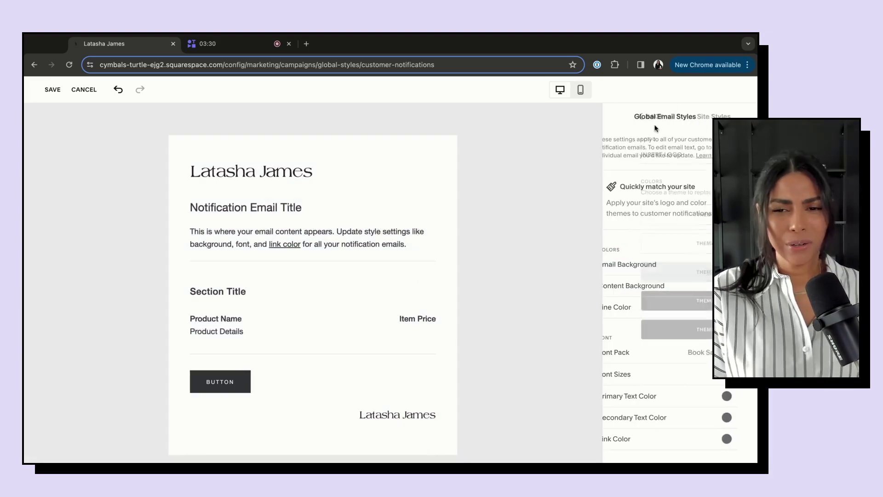
Examine the remaining global email styles and font packs, and preview the email design in the mobile layout.
scroll(684, 229, down, 5)
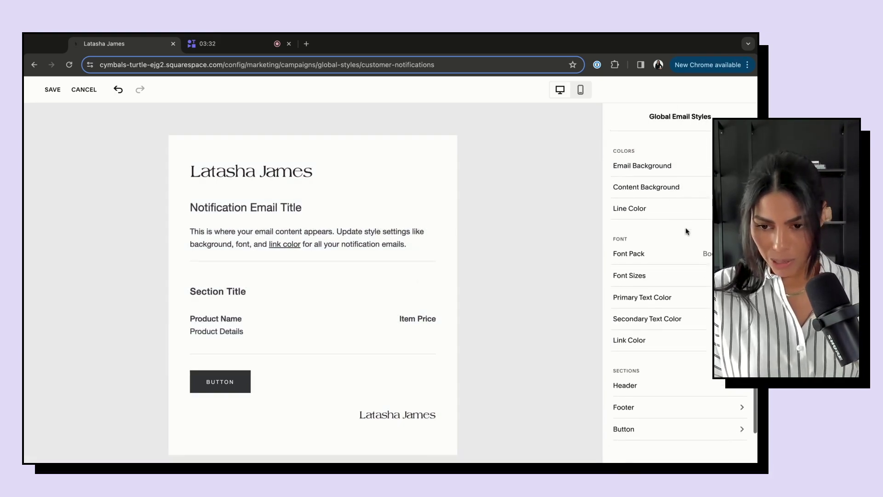
scroll(685, 229, up, 5)
scroll(684, 228, down, 1)
click(644, 347)
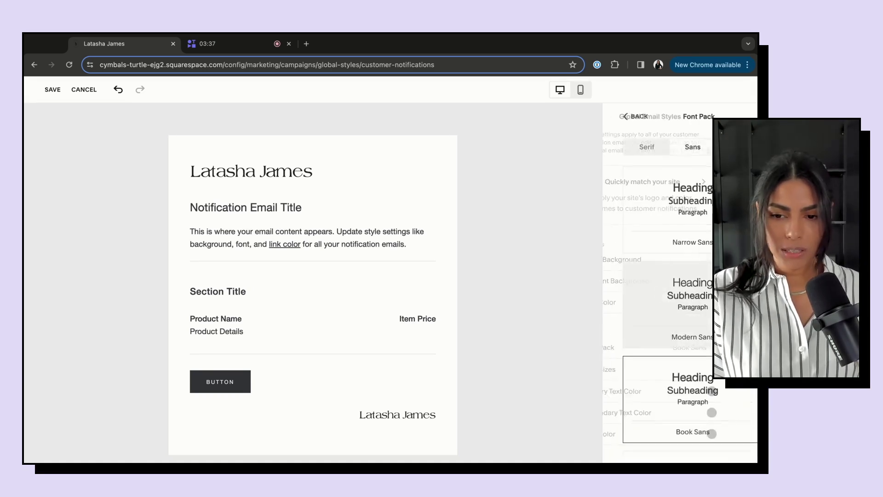
click(628, 116)
click(580, 90)
scroll(342, 296, down, 1)
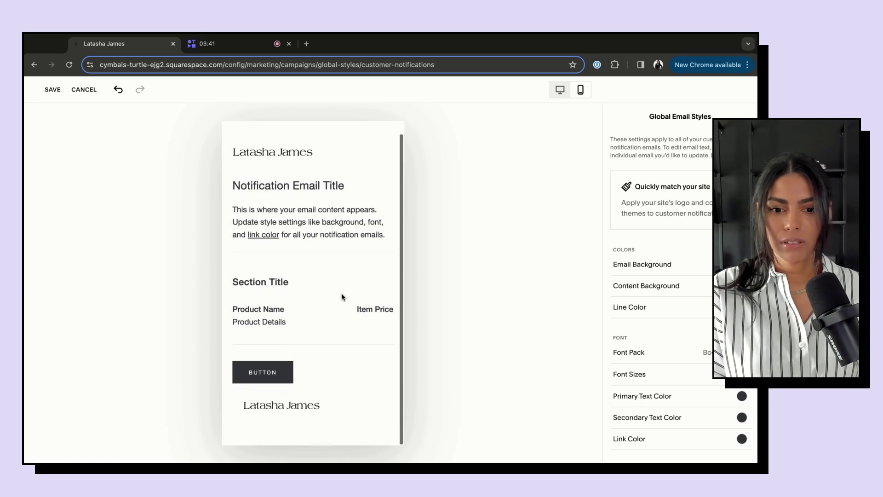
Send the draft invoice to the client and confirm the sending.
scroll(342, 296, up, 1)
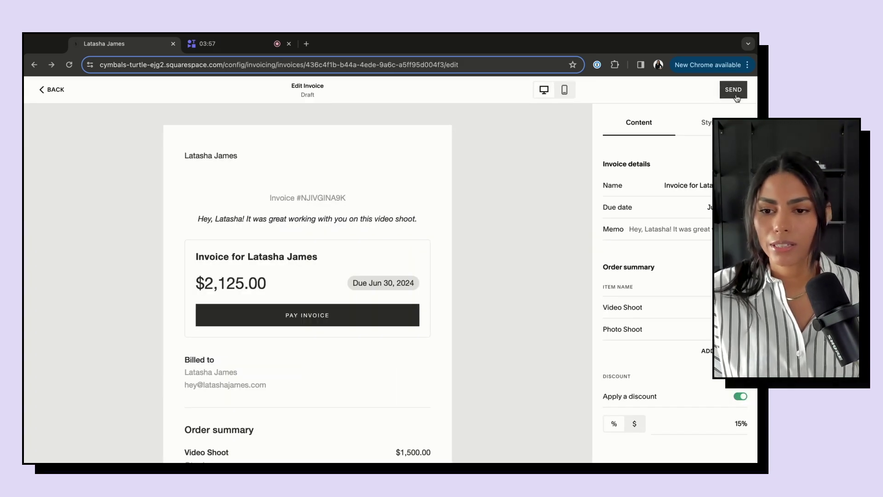
click(737, 97)
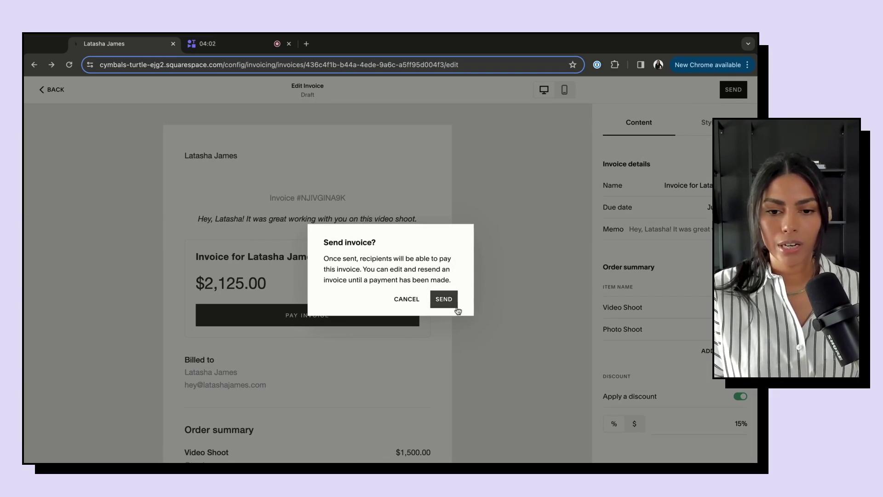
click(444, 299)
Open the site's payment settings and examine the Squarespace Payments, PayPal or Venmo, Square and Stripe options.
click(382, 311)
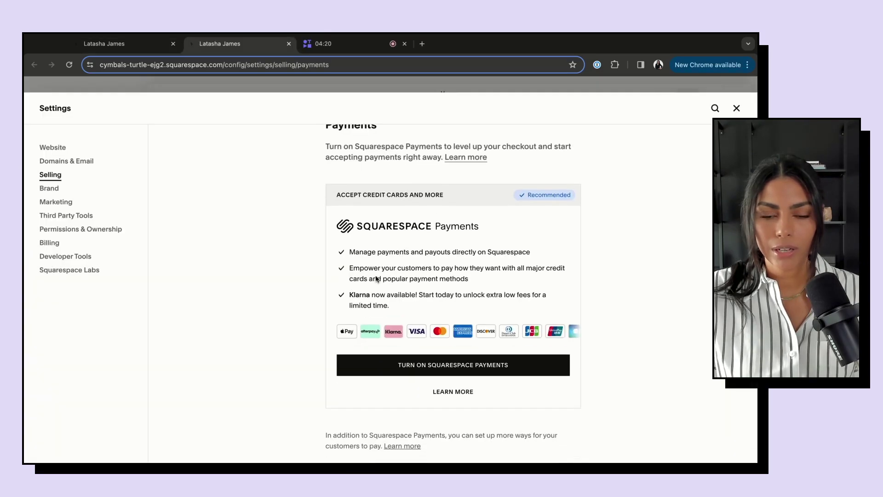
scroll(377, 283, down, 1)
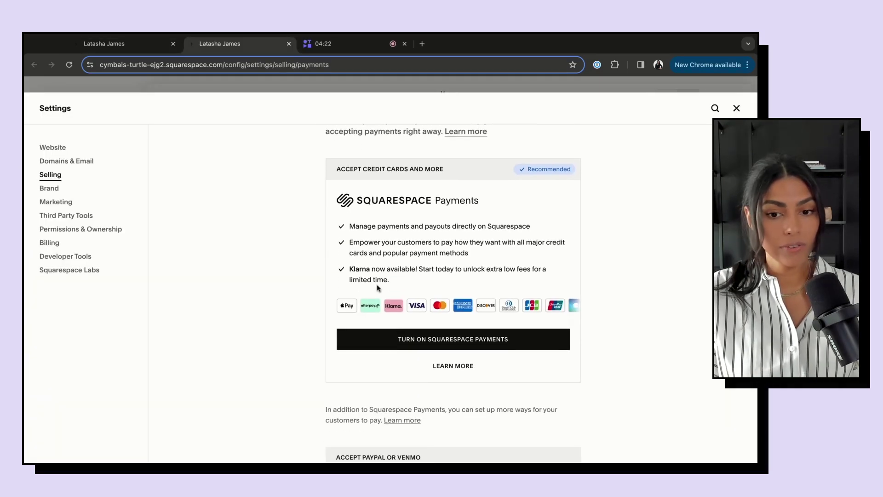
scroll(378, 288, down, 1)
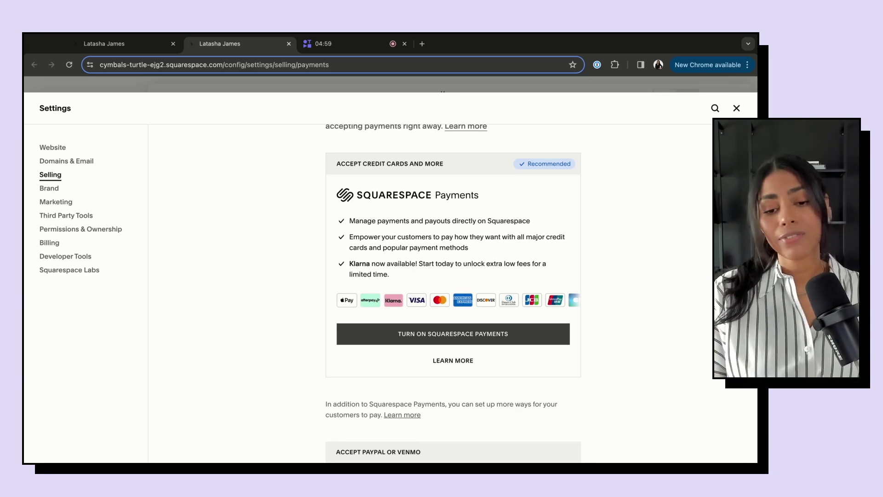
scroll(371, 332, down, 5)
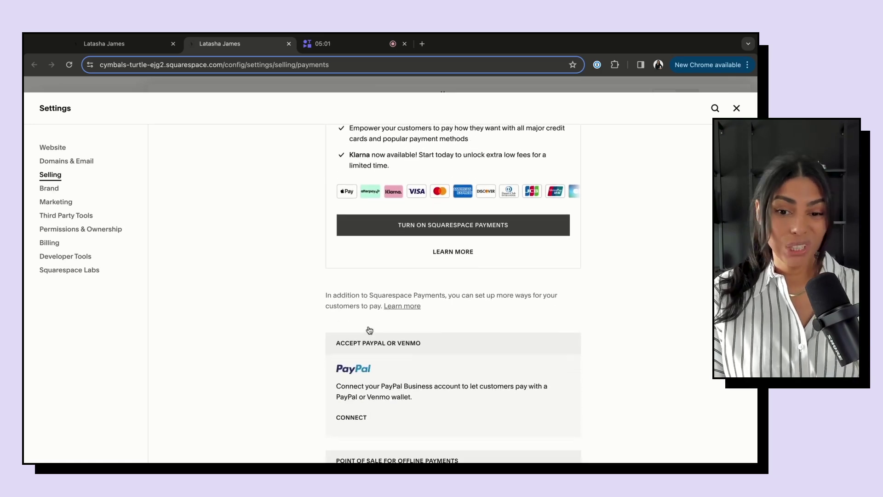
scroll(370, 329, down, 3)
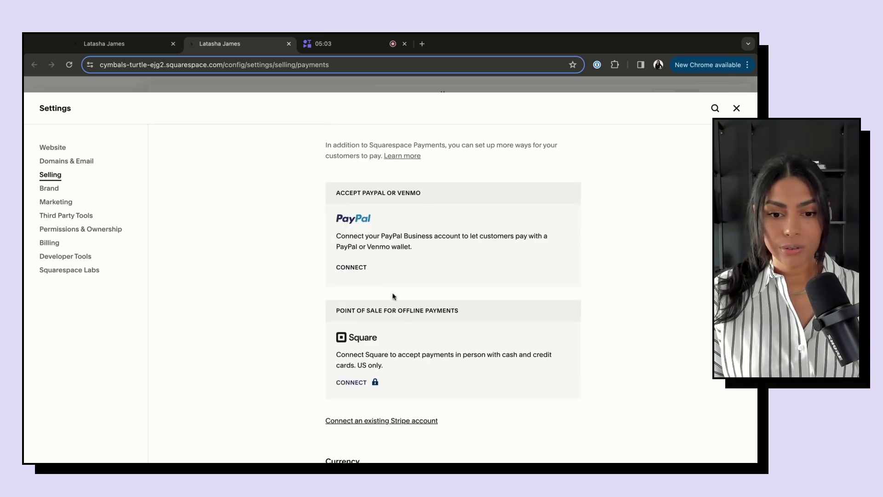
scroll(363, 279, down, 1)
scroll(377, 294, up, 5)
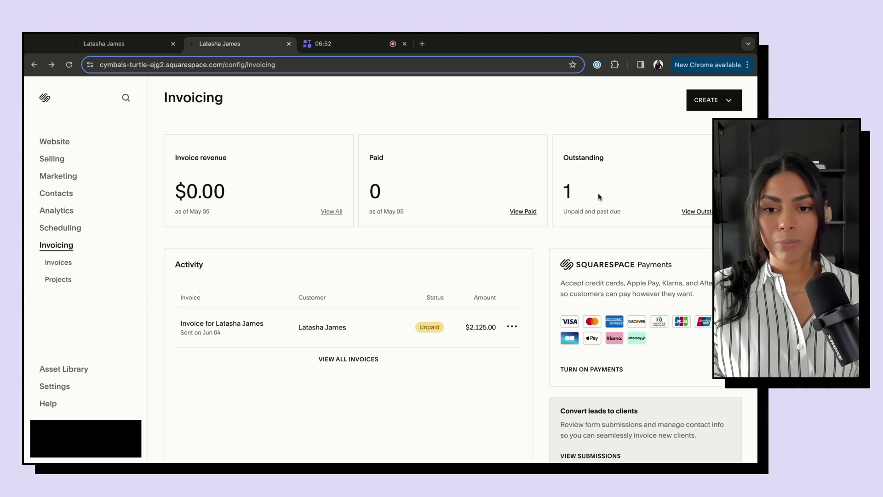
View the outstanding invoices, review the received invoice email in the Outlook mailbox, and open its payment checkout page.
click(696, 211)
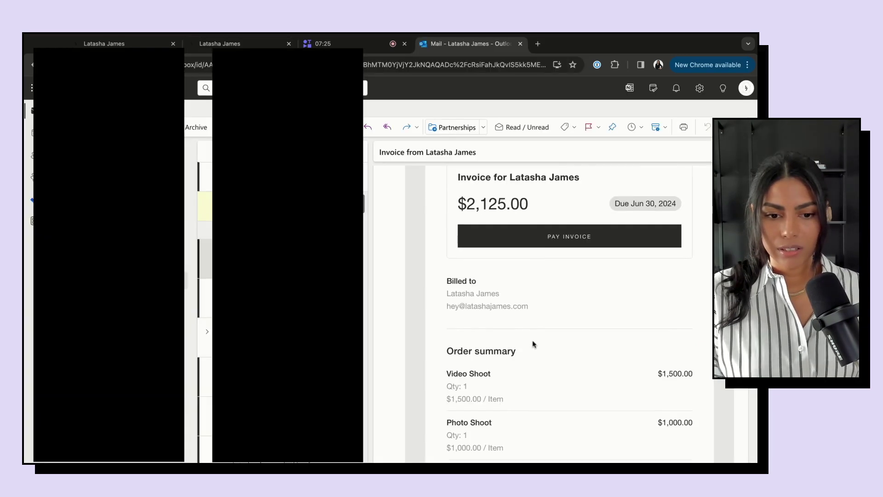
scroll(532, 341, down, 3)
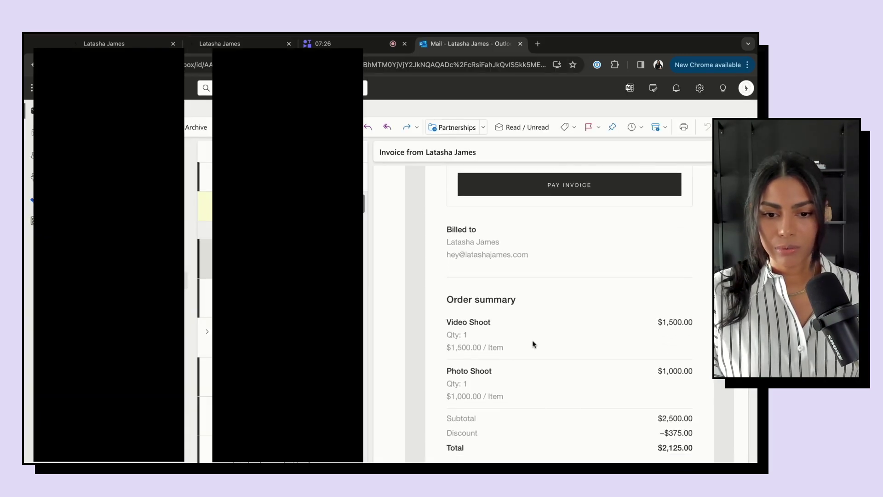
scroll(573, 406, down, 3)
scroll(573, 406, up, 10)
scroll(572, 406, down, 1)
click(573, 406)
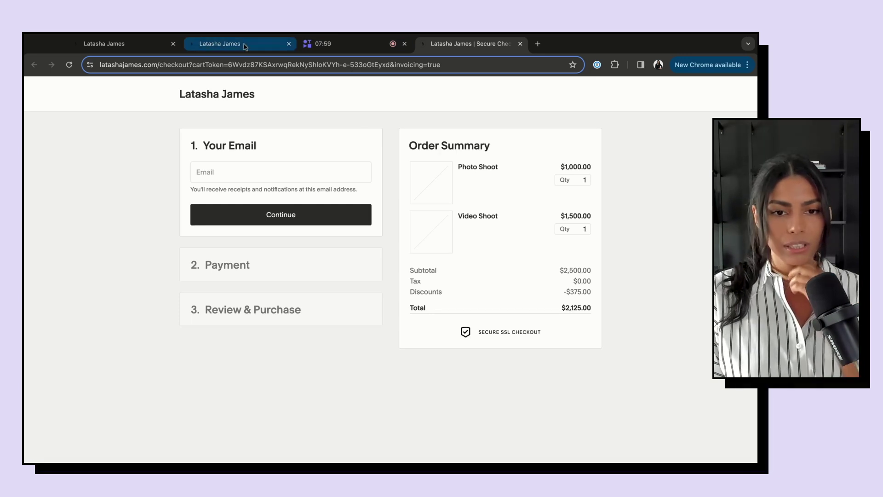
Switch back to the Squarespace invoices list and preview the sent invoice in the mobile and desktop layouts.
click(245, 47)
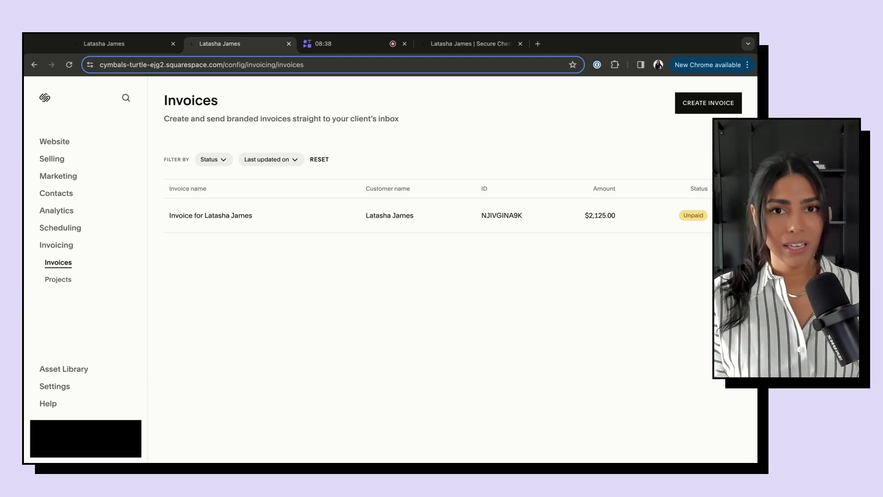
click(736, 215)
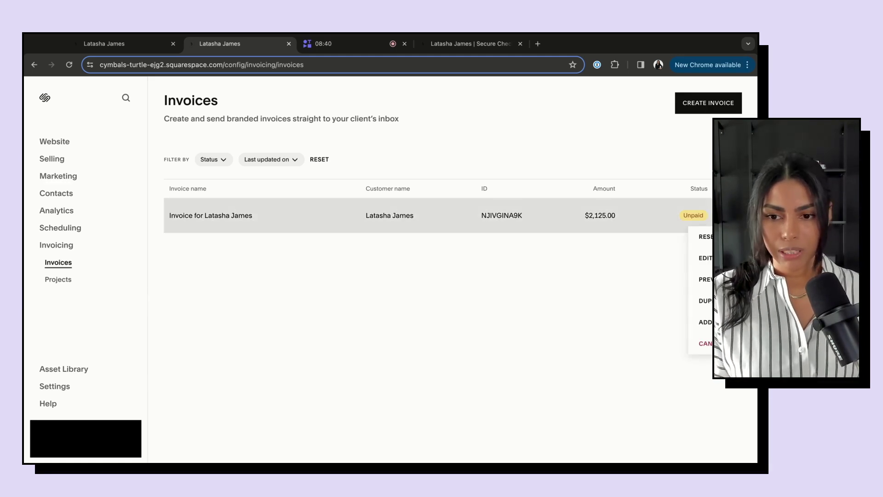
click(704, 280)
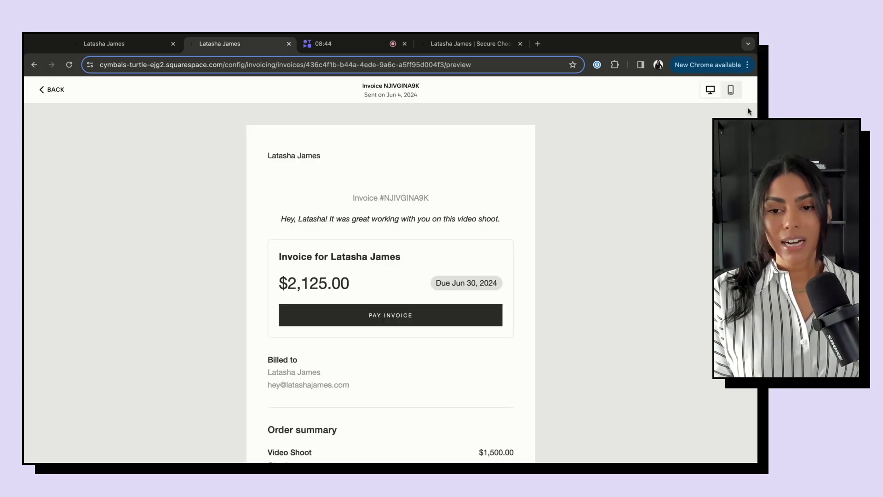
click(730, 92)
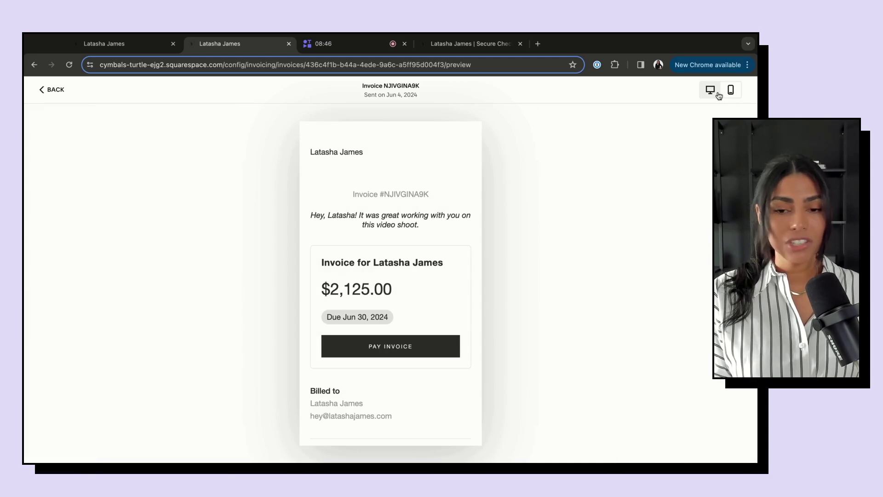
click(711, 90)
scroll(615, 253, down, 5)
scroll(615, 253, up, 5)
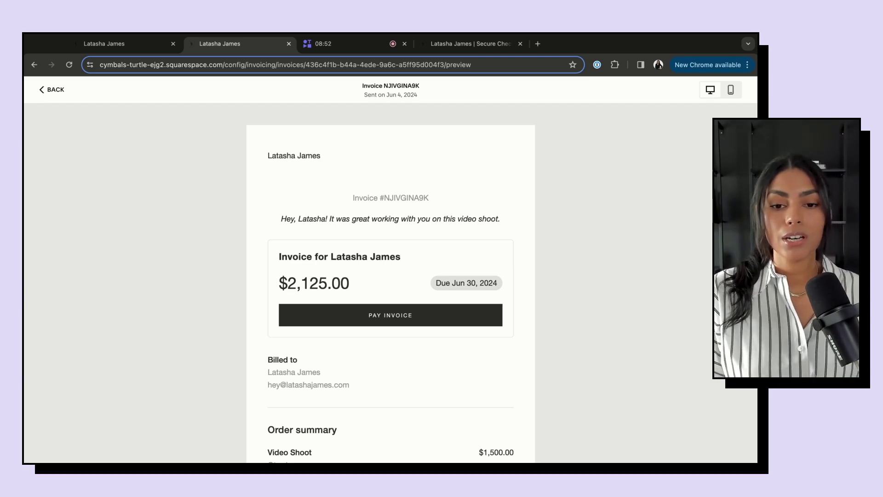
click(53, 91)
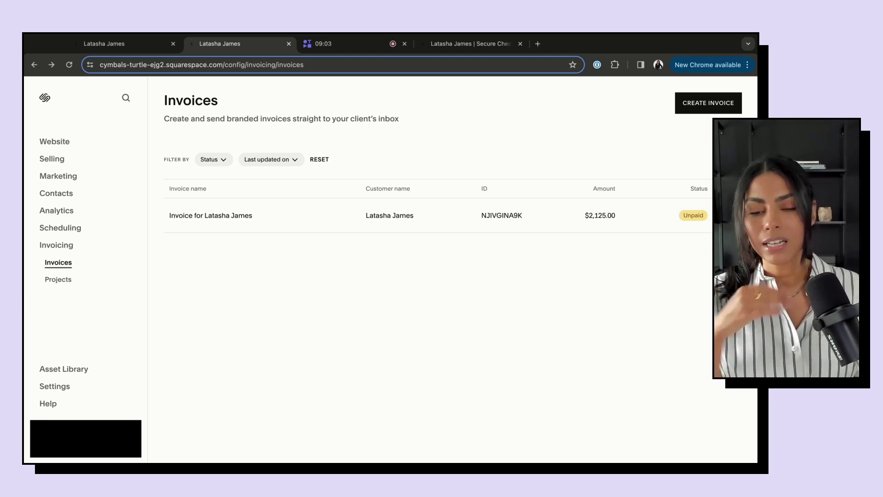
Check the actions available for the unpaid invoice and look over the Invoicing dashboard.
click(741, 215)
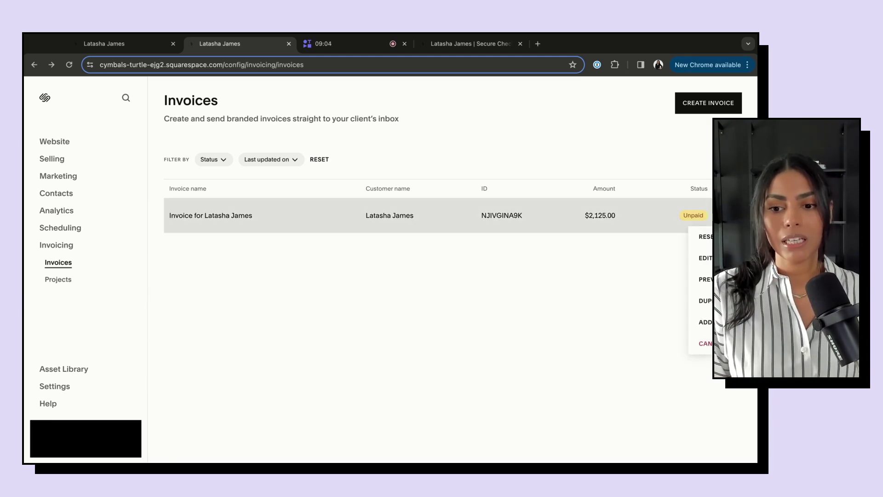
click(398, 322)
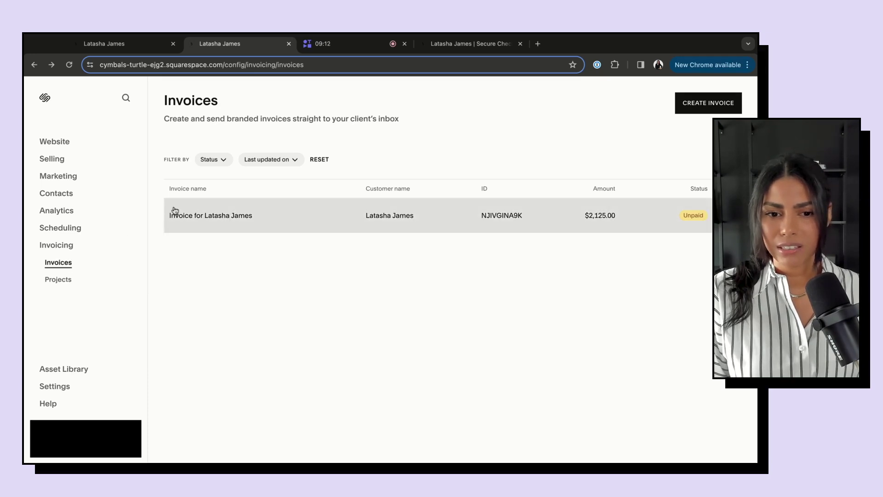
click(57, 245)
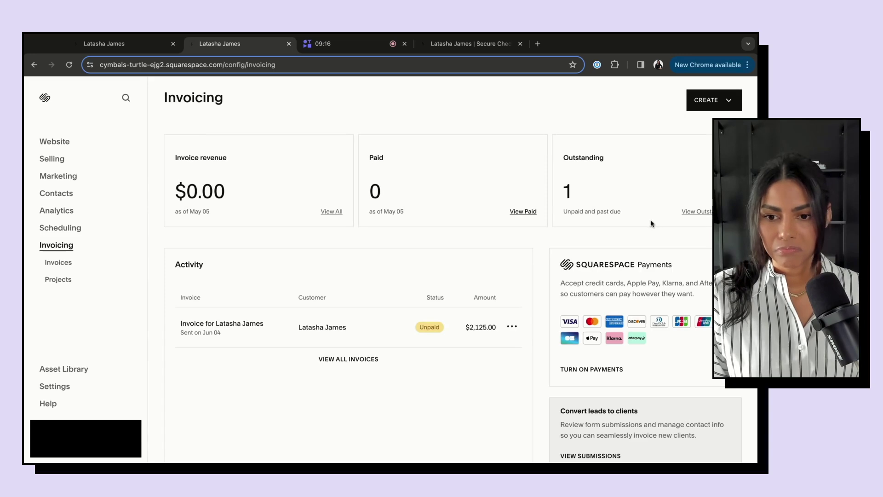
scroll(650, 221, down, 7)
scroll(650, 224, up, 7)
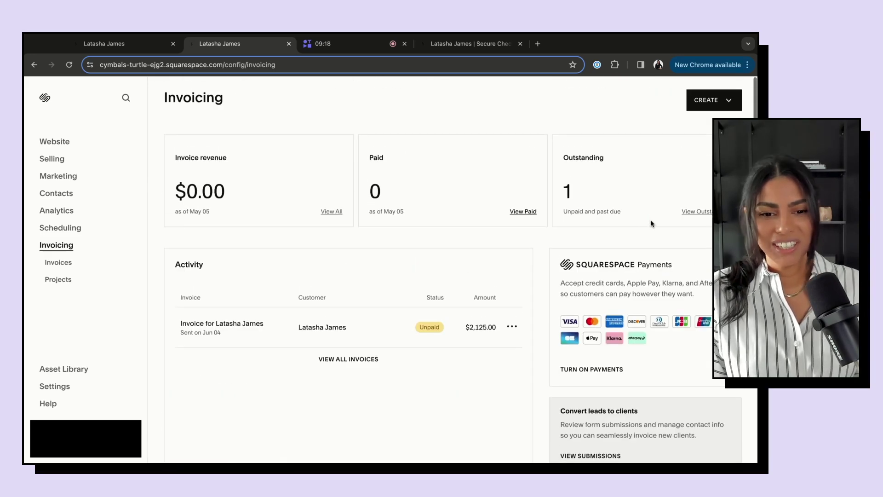
Create a proposal document for the client's project and look through the sections of its template.
click(731, 101)
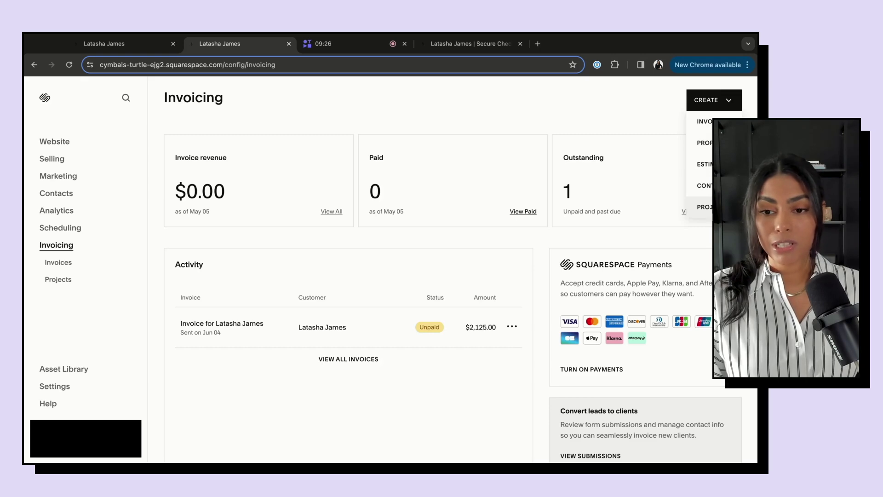
click(717, 143)
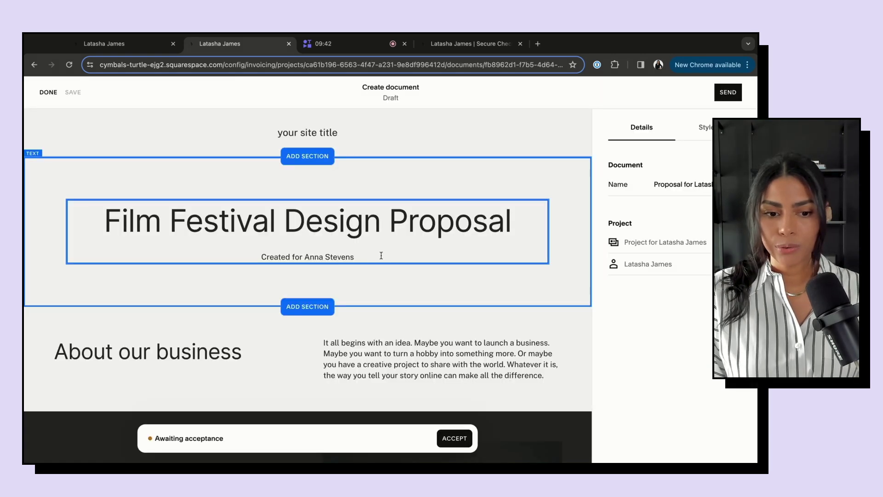
scroll(380, 256, down, 2)
scroll(381, 255, down, 15)
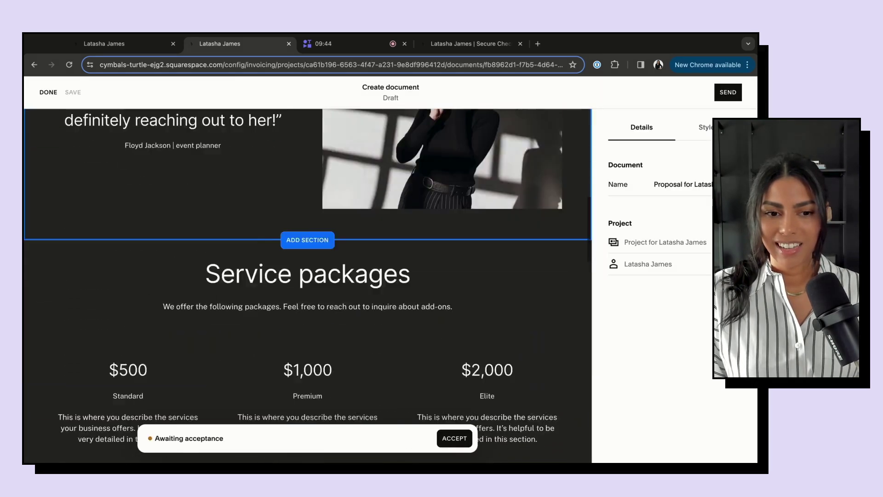
scroll(381, 255, down, 3)
scroll(380, 256, up, 20)
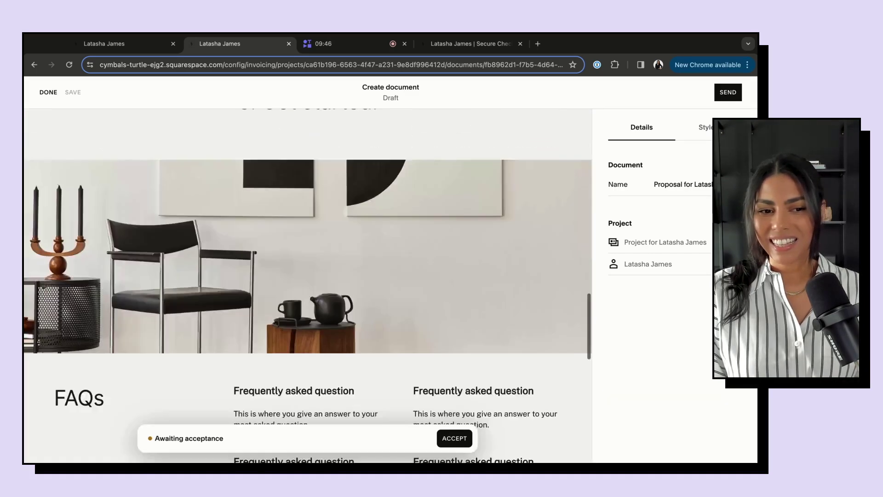
scroll(381, 255, down, 8)
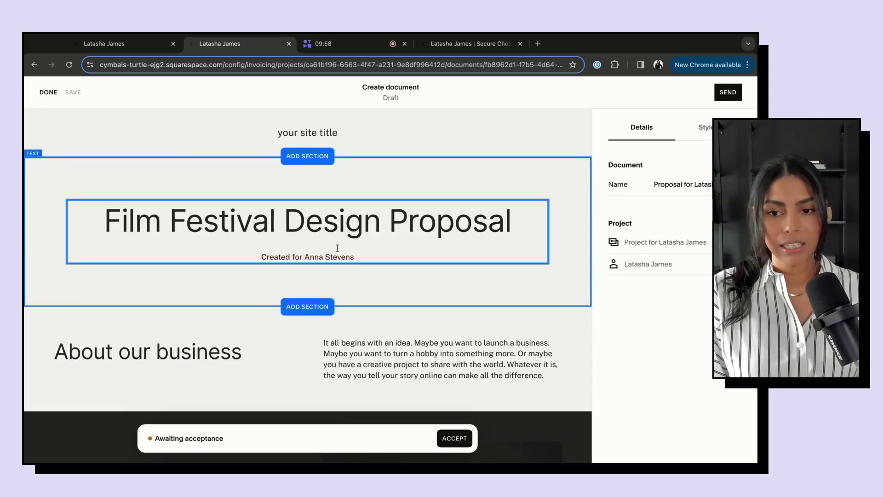
Try Theme 4 and Theme 2 on the proposal document's colors, and apply Theme 1.
click(705, 127)
click(660, 419)
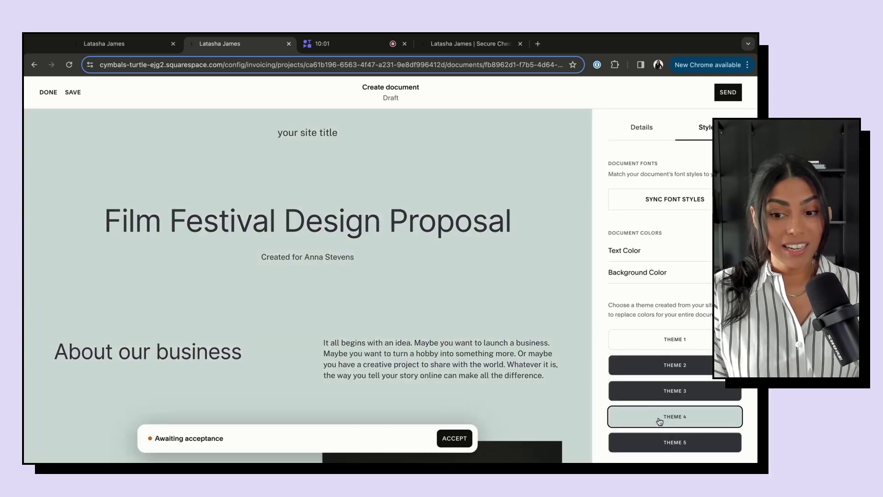
scroll(464, 357, down, 6)
scroll(464, 357, down, 6)
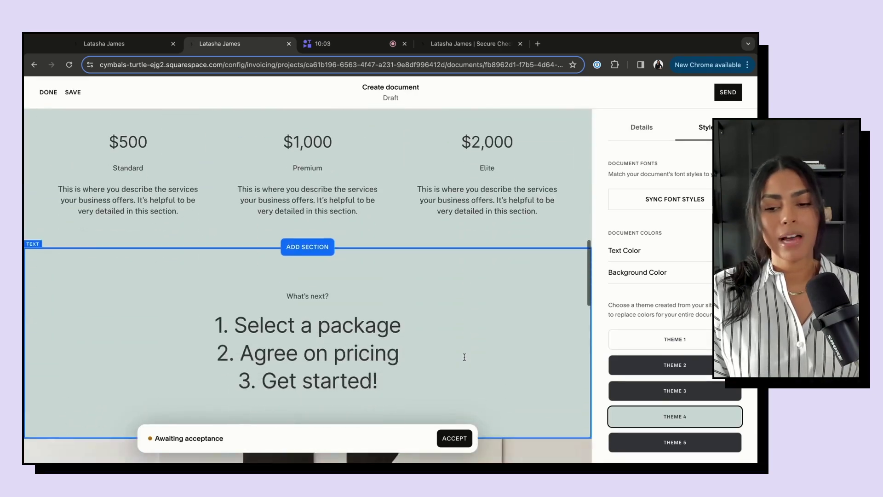
click(672, 367)
scroll(505, 332, up, 15)
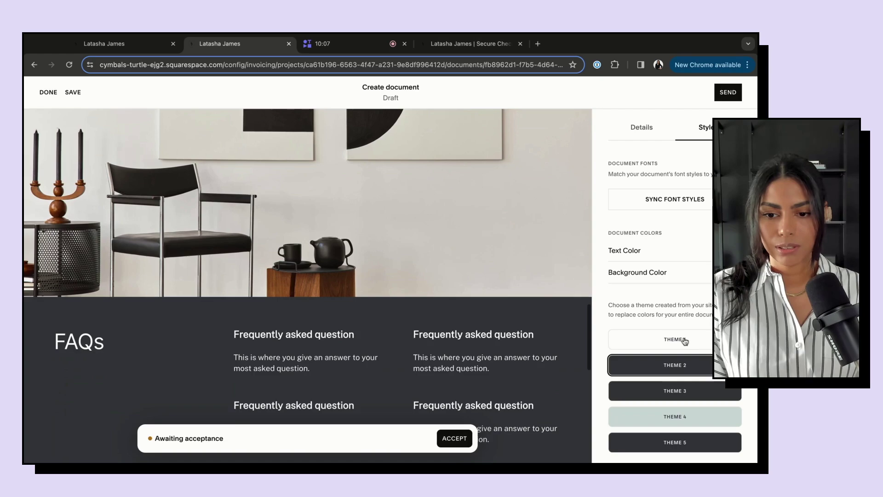
click(672, 339)
scroll(488, 288, up, 10)
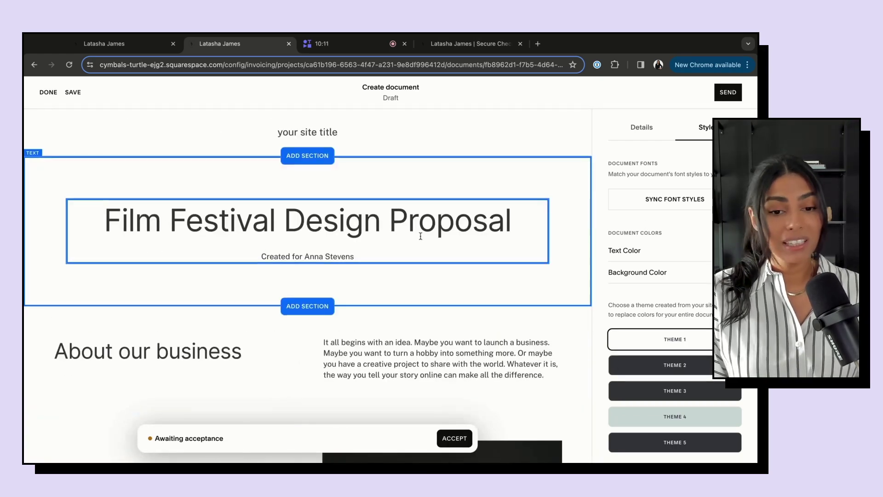
Replace the proposal's main heading with "Social Media Management Proposal".
triple_click(428, 216)
text(S)
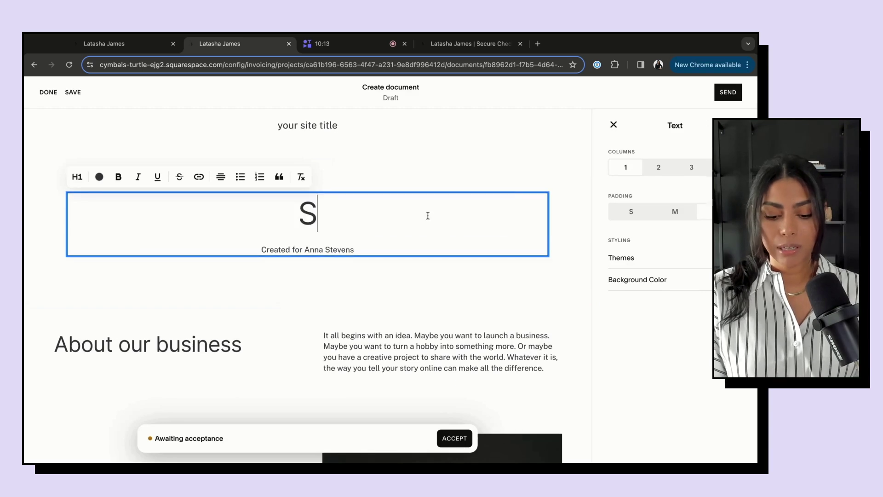
text(ocial Media Manag)
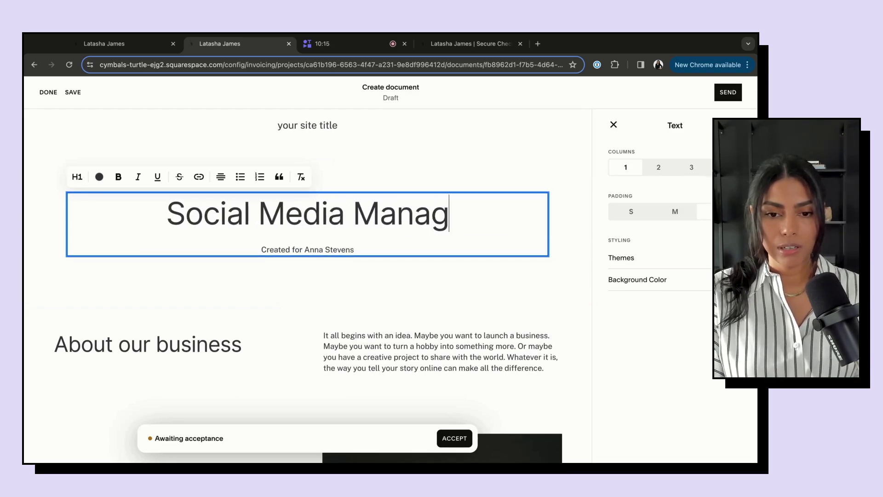
text(ement Proposal)
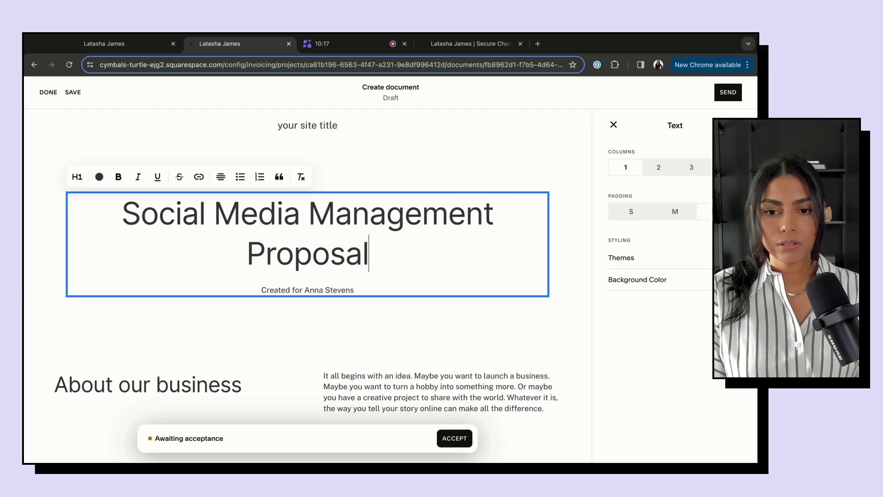
Replace the sample name in the "Created for" line under the heading with the client's full name.
scroll(442, 331, down, 1)
key(alt+shift+Left)
key(alt+shift+Left)
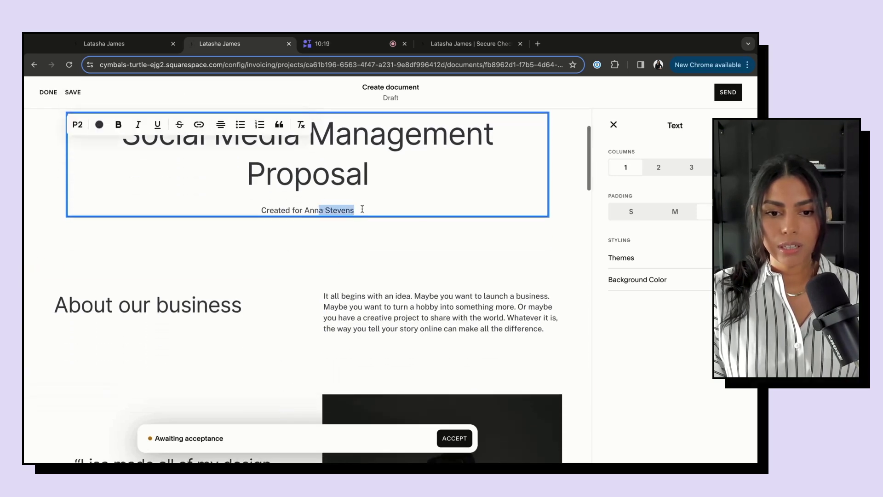
text(Laah)
key(BackSpace)
key(BackSpace)
text(tasha James)
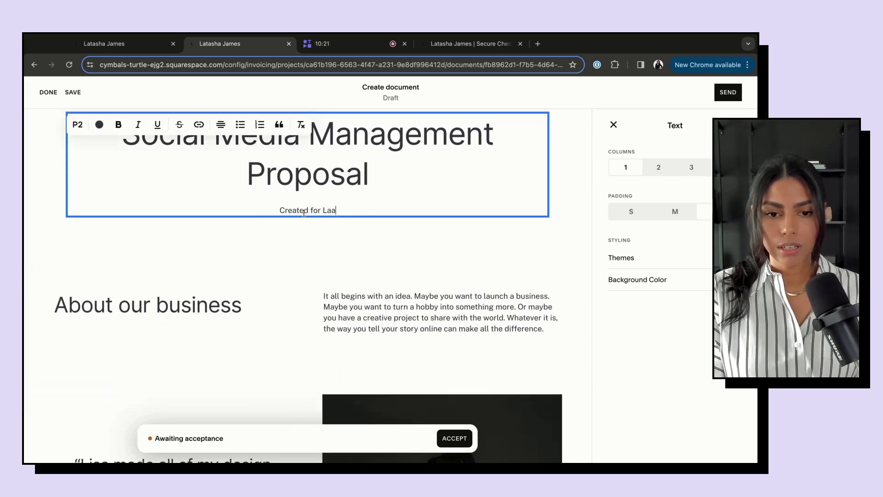
Look through the rest of the proposal document, including the testimonial, service packages and acceptance details.
click(387, 291)
scroll(386, 291, down, 1)
scroll(385, 290, down, 10)
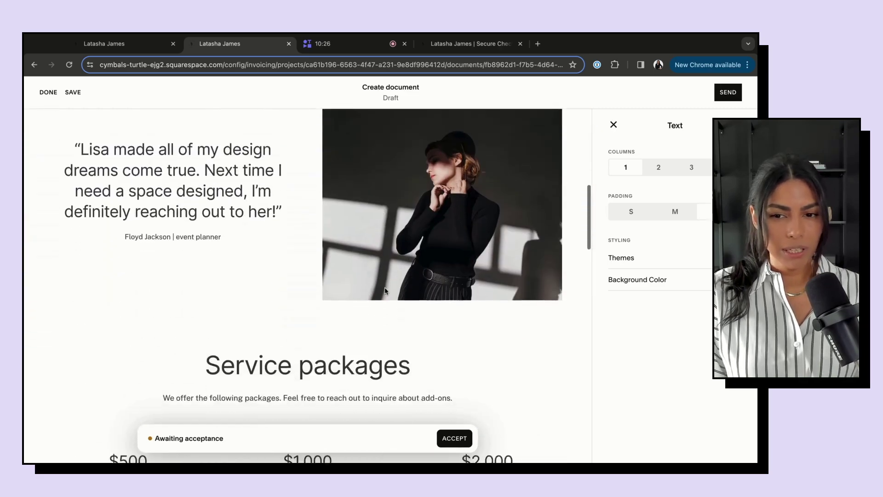
click(120, 207)
click(308, 221)
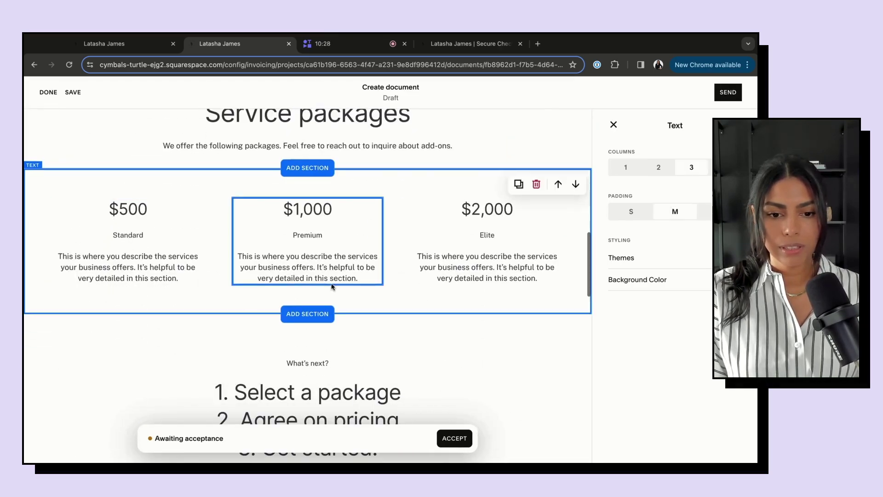
scroll(322, 276, down, 15)
Send the proposal document to the client by email, selecting the default message text for editing.
click(728, 92)
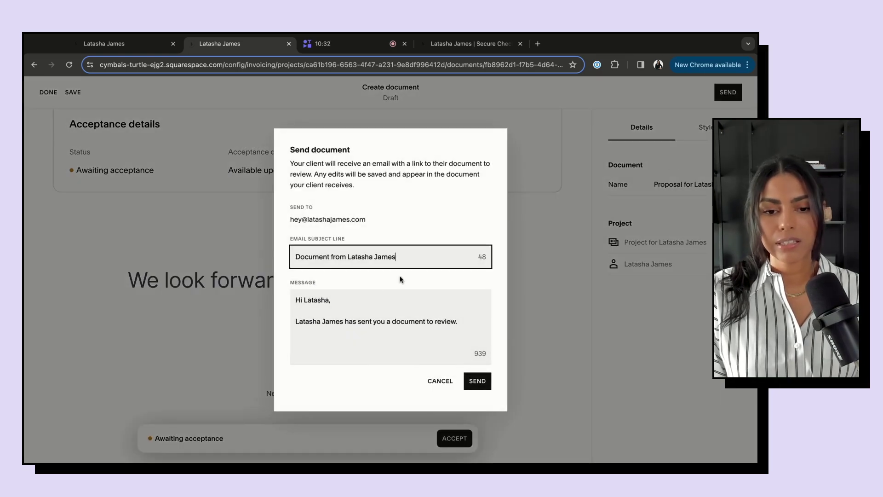
drag(457, 322, 296, 308)
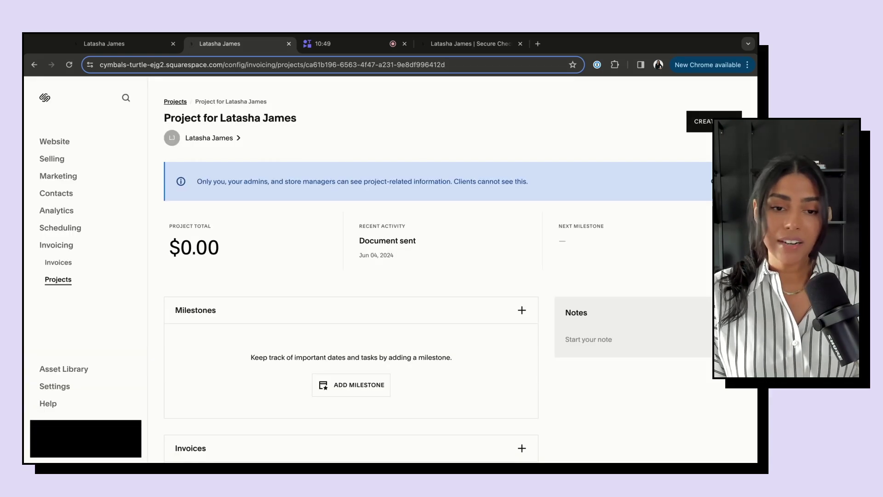
Add a "First Month Calendar" milestone dated July 1, 2024 to the client's project and open its notes for editing.
scroll(350, 276, down, 10)
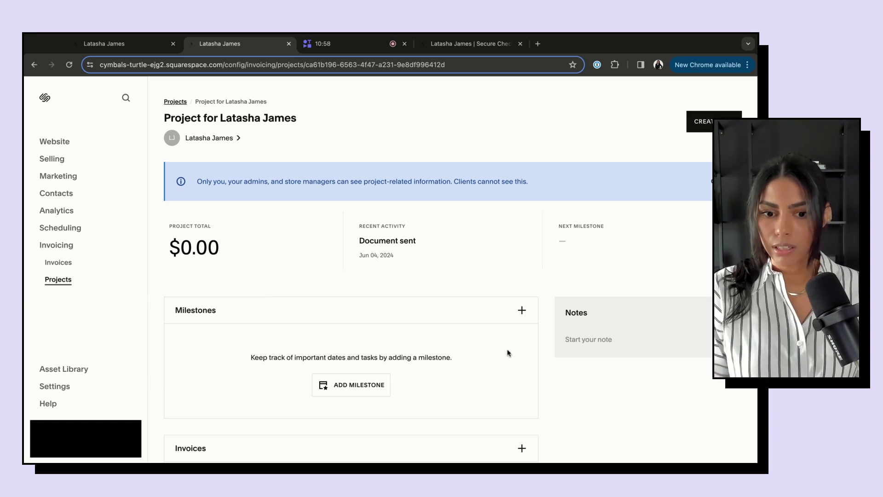
click(417, 387)
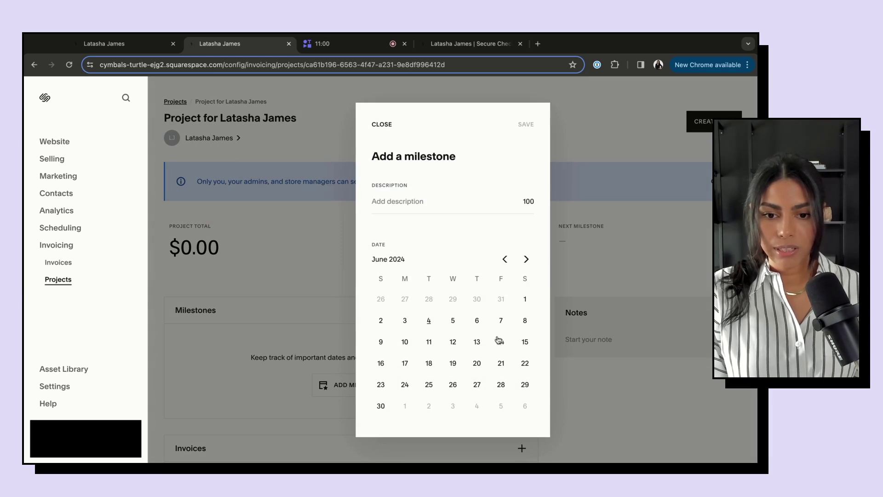
click(405, 406)
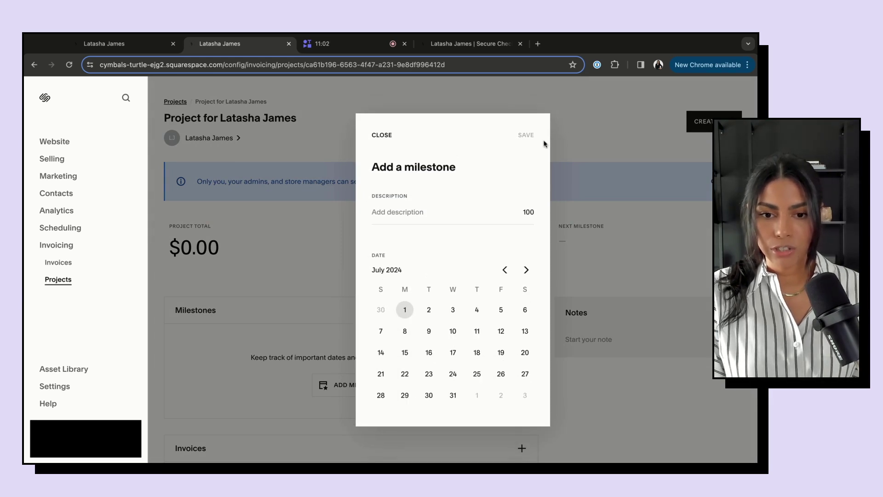
click(439, 211)
text(Firs)
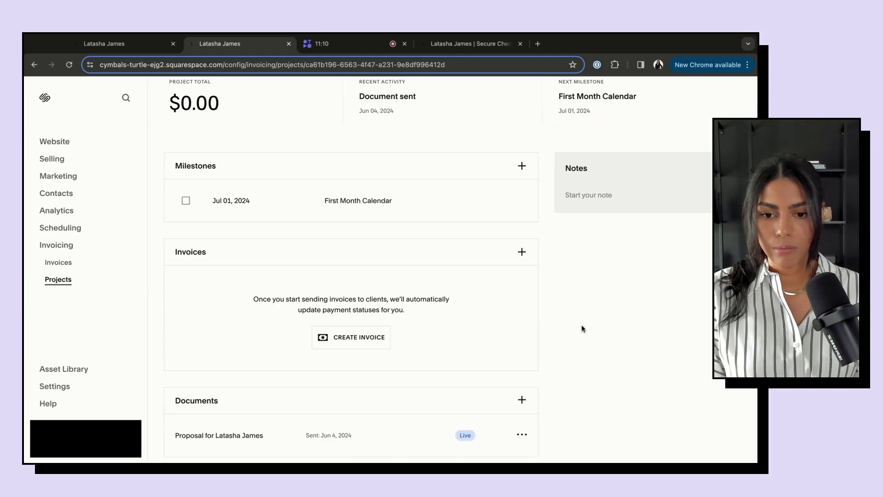
click(602, 194)
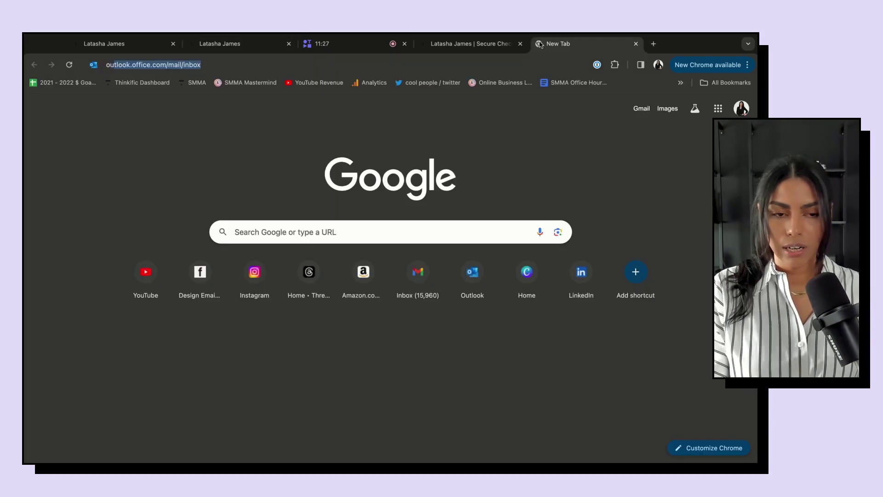
Switch to the Outlook inbox, look through the received Social Media Management Proposal as the client, and accept it.
key(Return)
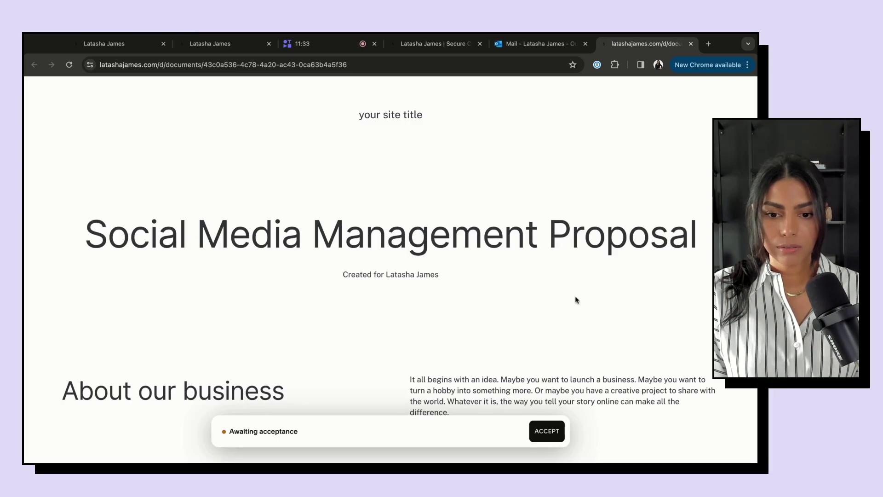
scroll(576, 300, down, 6)
scroll(576, 299, down, 20)
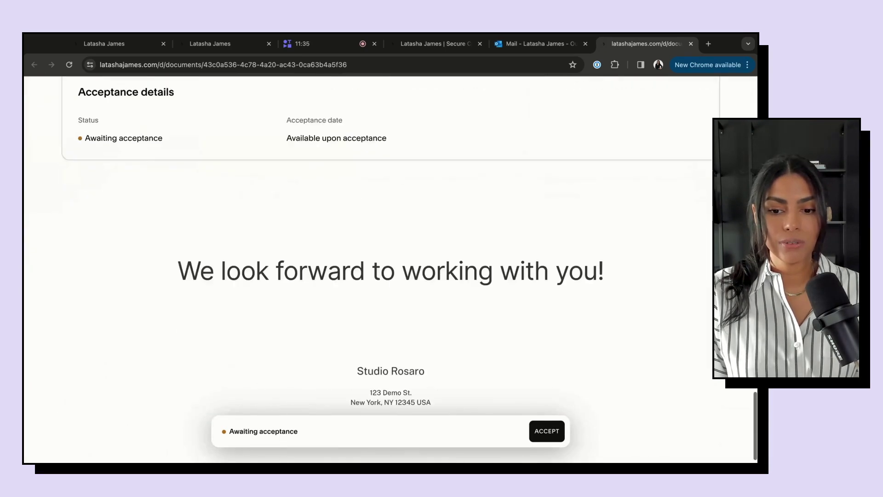
click(547, 431)
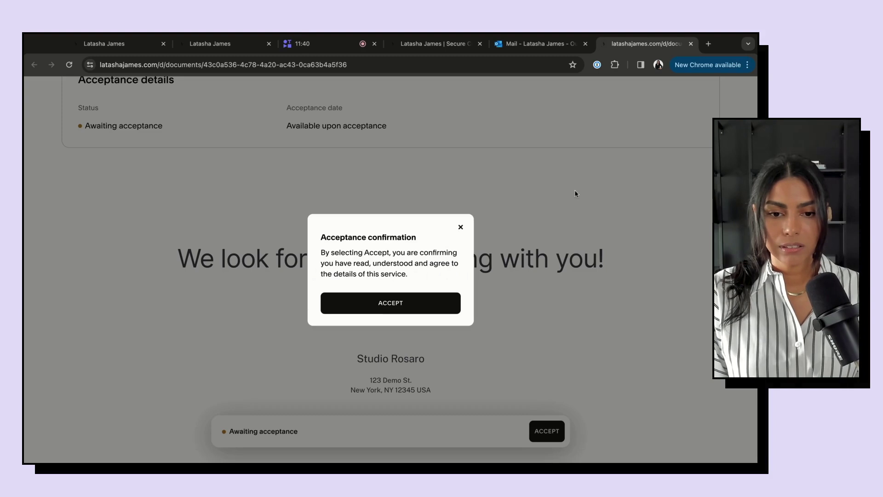
click(402, 295)
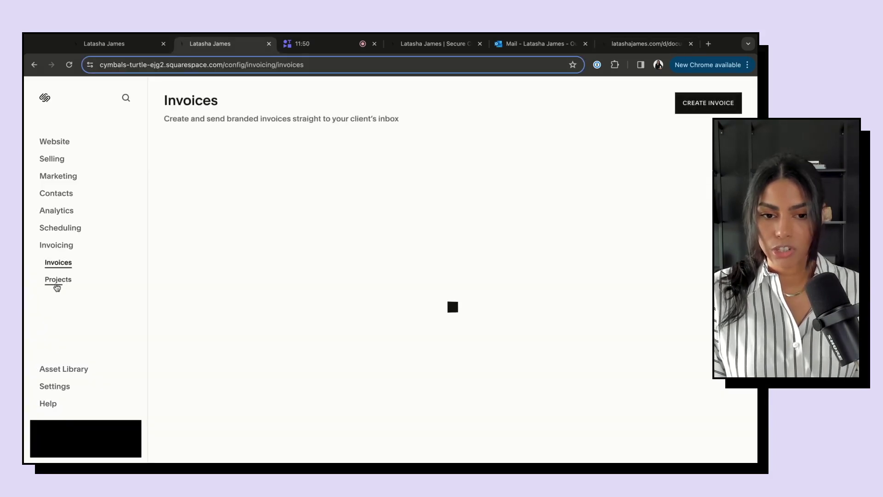
Open the client's project from the Squarespace projects list and examine its milestone, draft invoice and proposal entries.
click(56, 285)
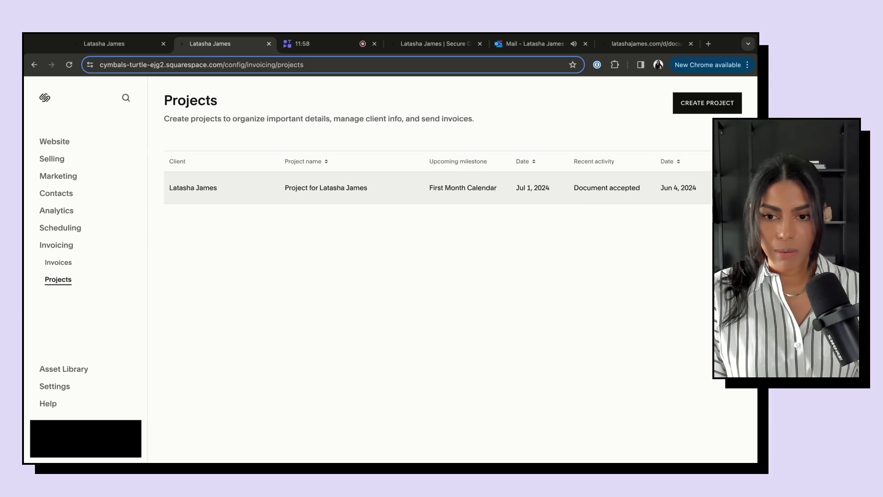
click(326, 188)
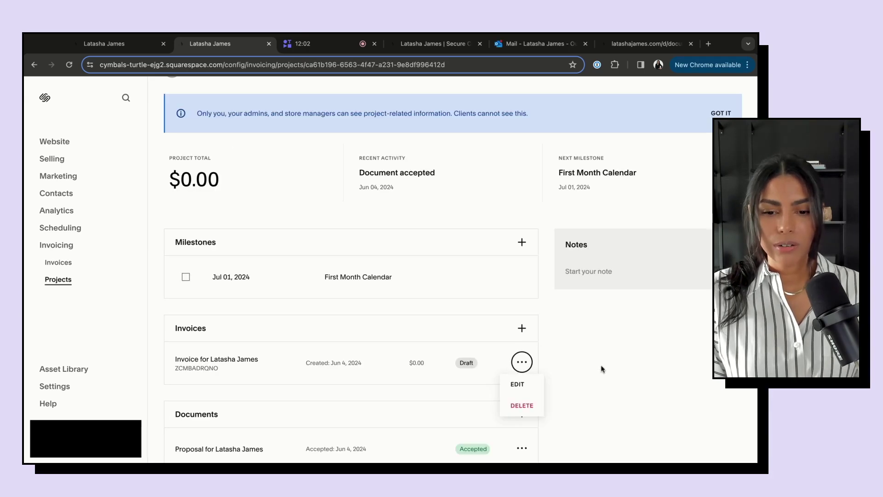
click(451, 347)
scroll(448, 341, down, 4)
scroll(349, 266, up, 6)
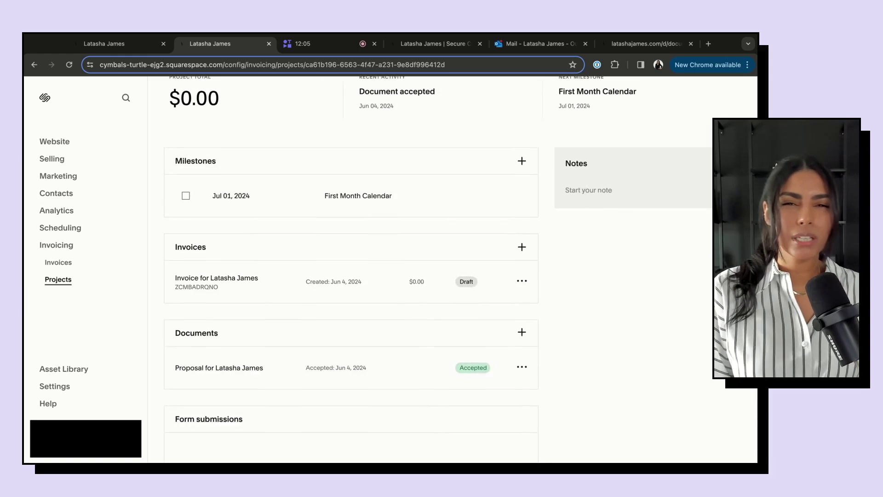
mouse_move(477, 333)
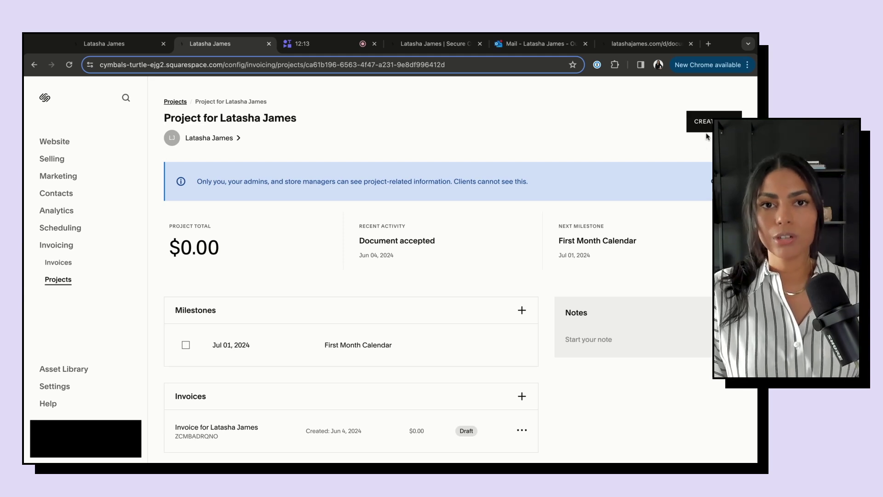
Create a contract document for the client's project and look through its parties, project description, terms and acceptance sections.
click(708, 123)
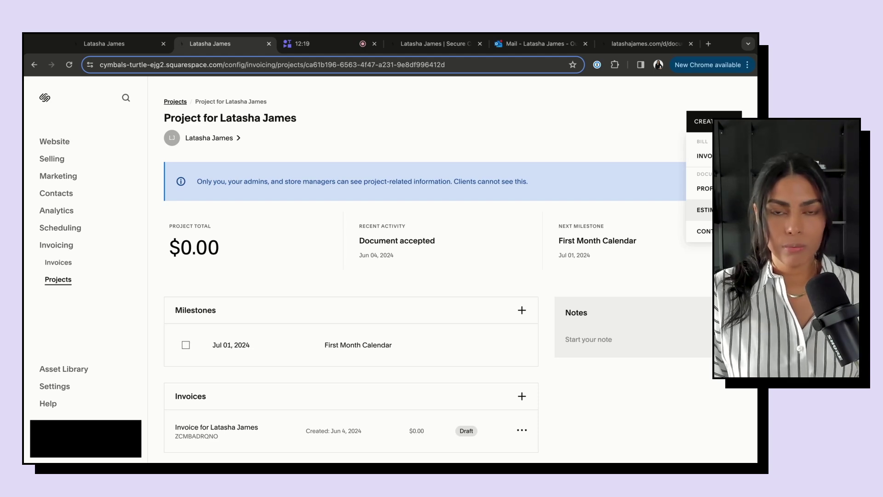
click(701, 210)
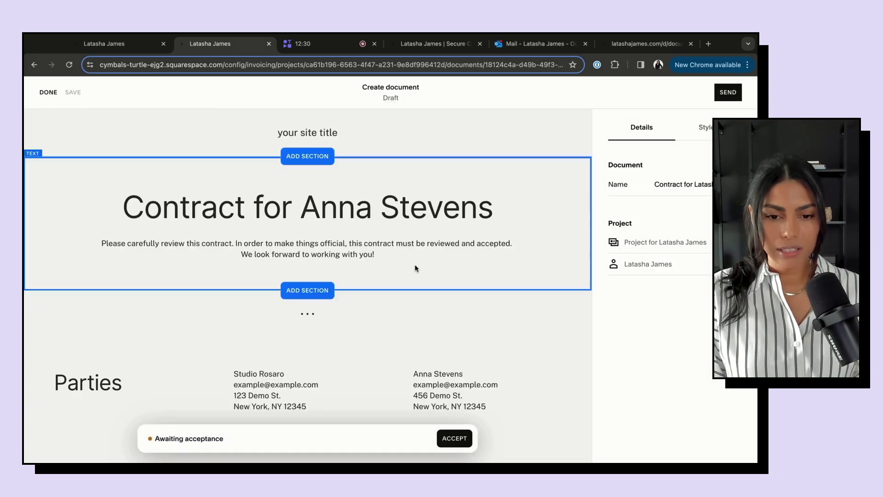
scroll(415, 269, down, 20)
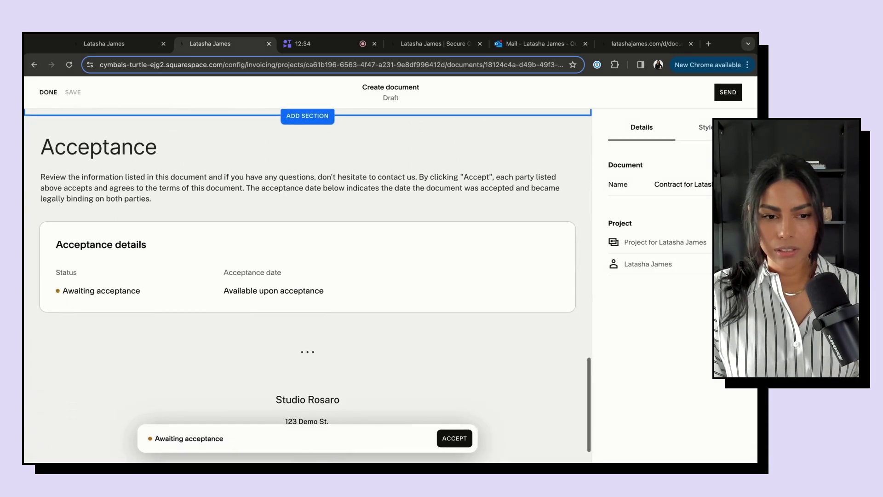
scroll(308, 286, up, 20)
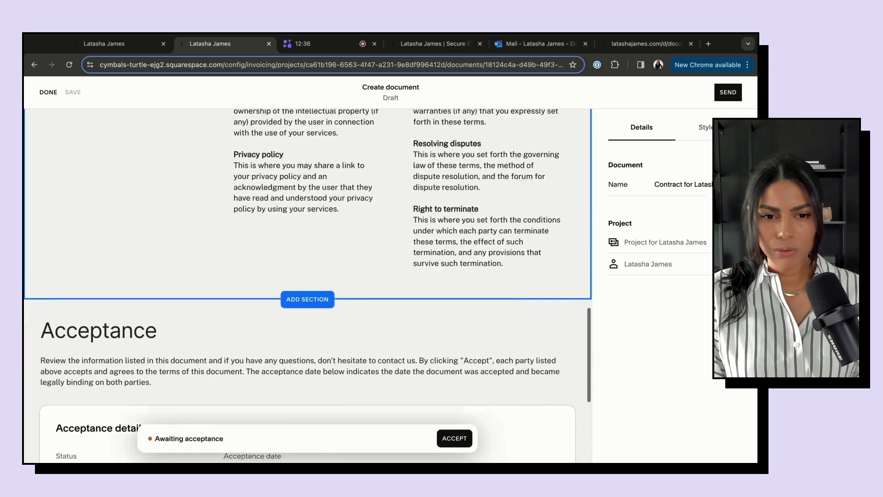
scroll(308, 286, down, 15)
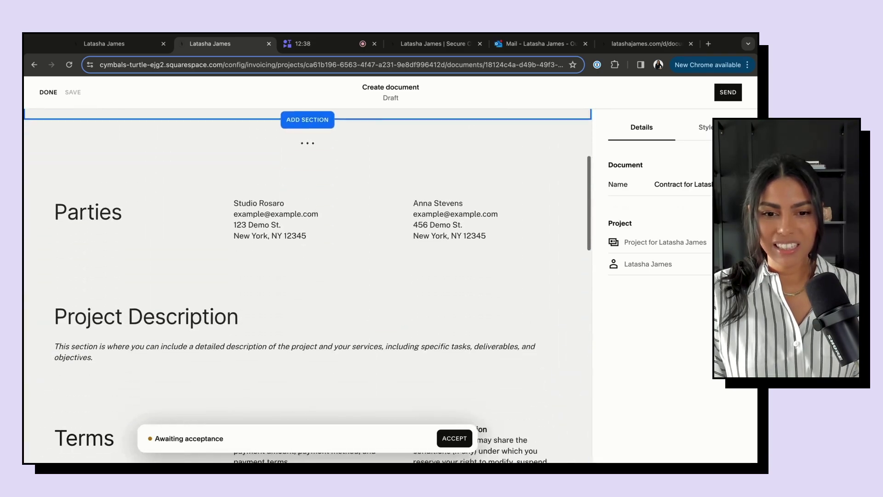
scroll(308, 285, down, 10)
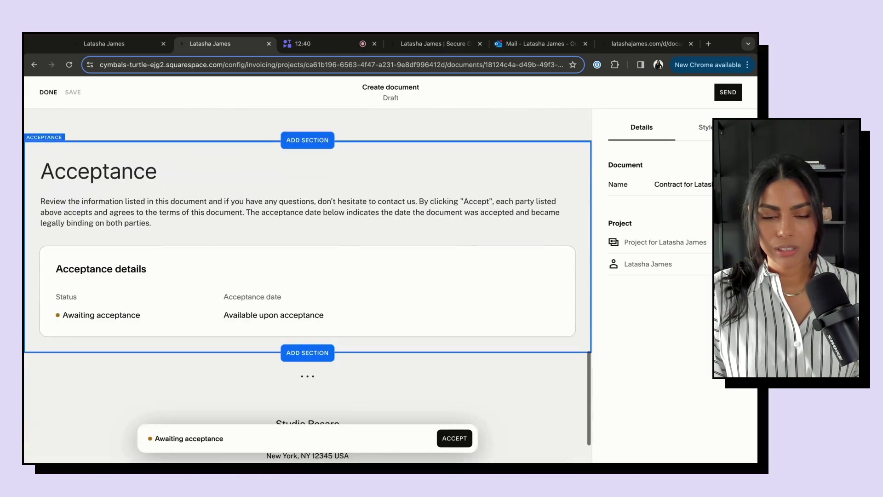
scroll(308, 285, up, 20)
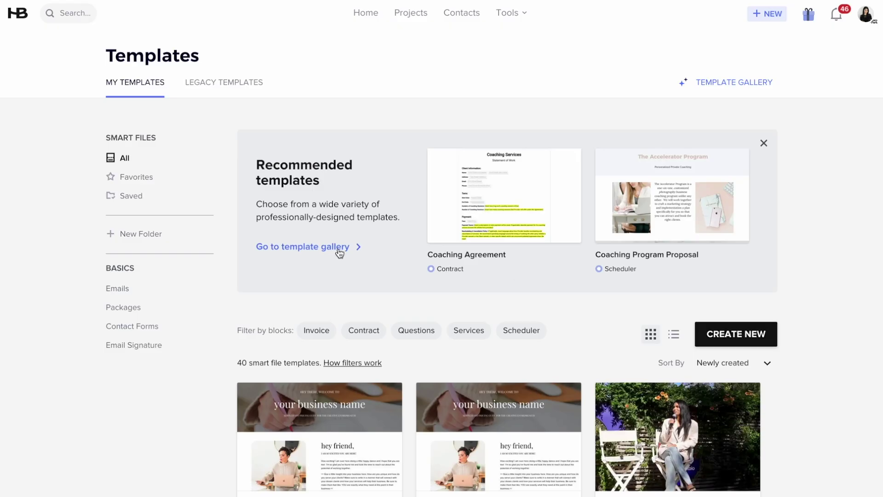
Switch to HoneyBook and browse its template gallery for coaching, proposal and contract templates such as the Social Media Services Agreement.
click(341, 250)
scroll(749, 261, down, 5)
scroll(749, 263, down, 7)
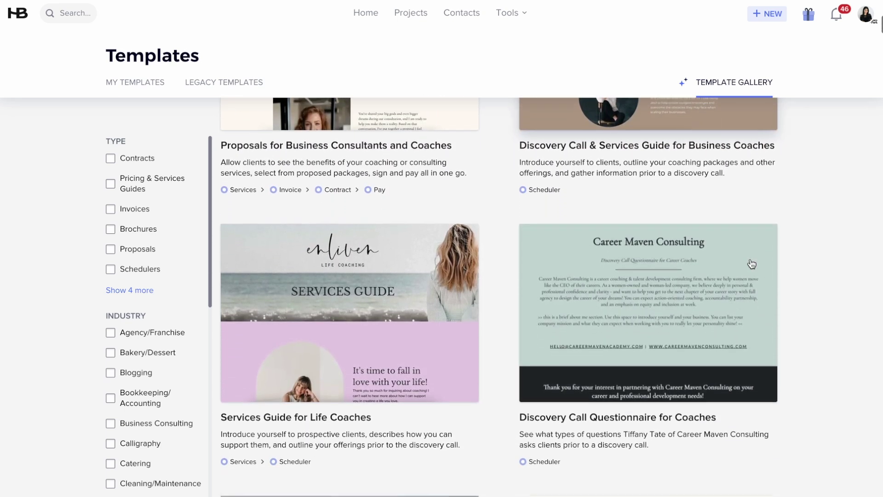
scroll(751, 264, down, 6)
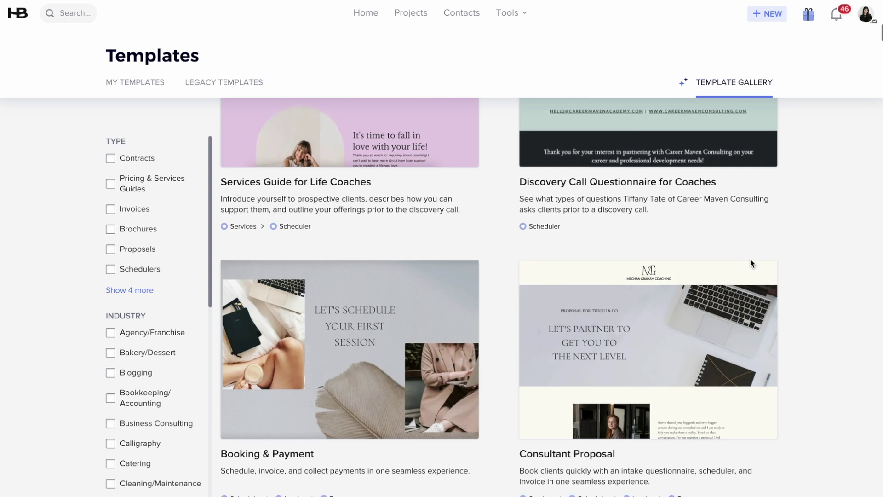
scroll(750, 260, down, 10)
scroll(752, 264, down, 10)
scroll(752, 264, down, 4)
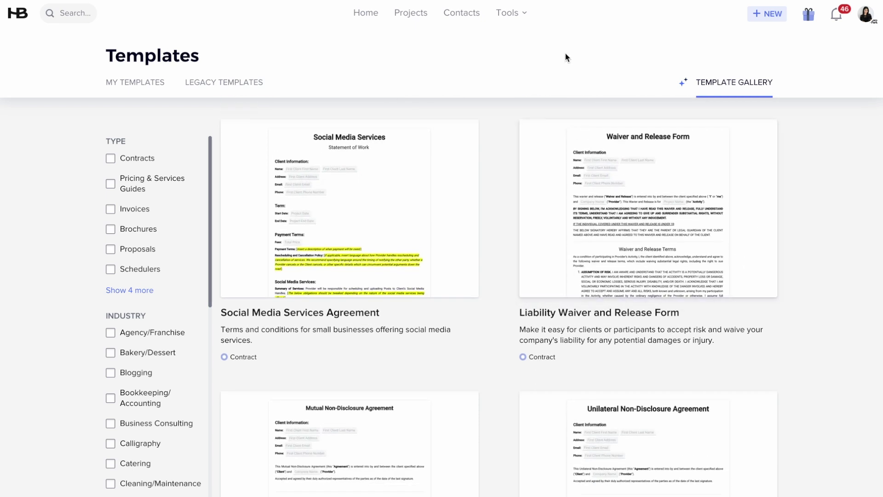
click(510, 12)
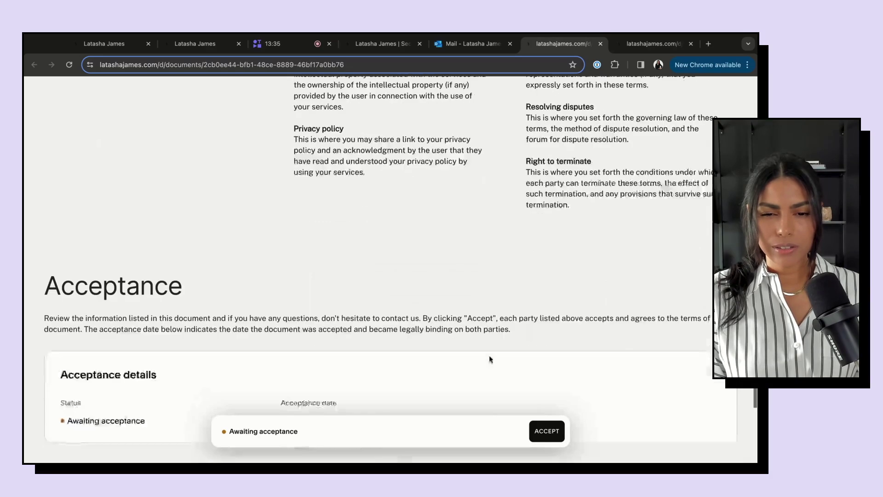
Review the acceptance section of the received contract as the client and accept the contract.
scroll(490, 358, down, 4)
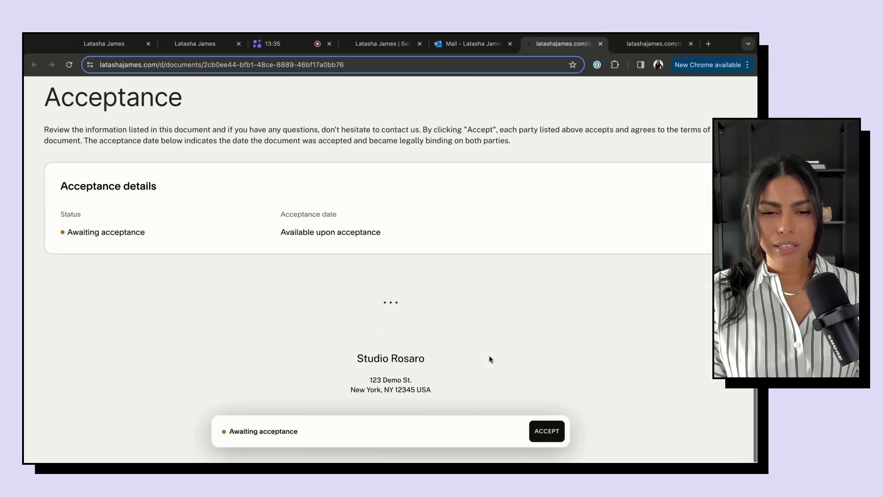
click(547, 433)
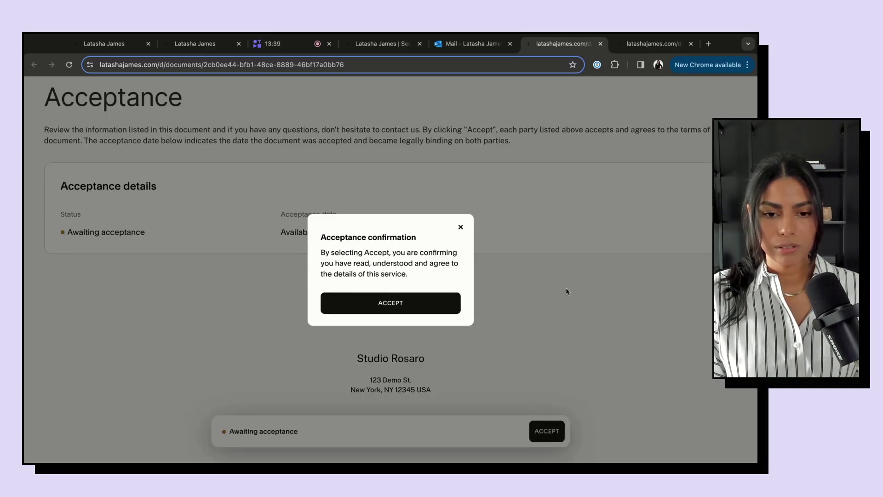
click(393, 314)
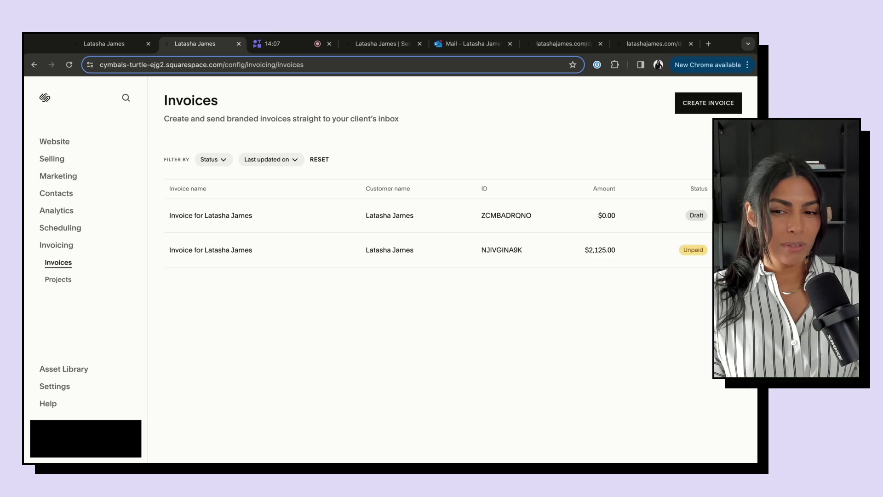
Start a new invoice from the Squarespace invoices list.
click(735, 98)
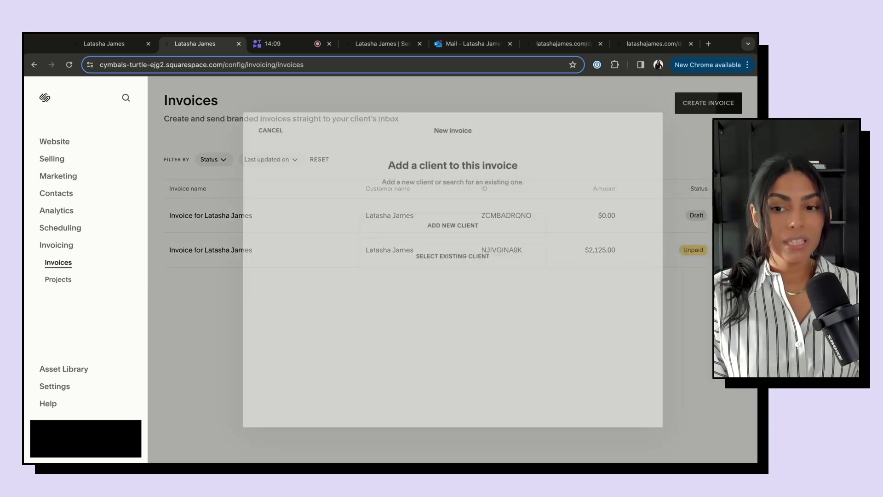